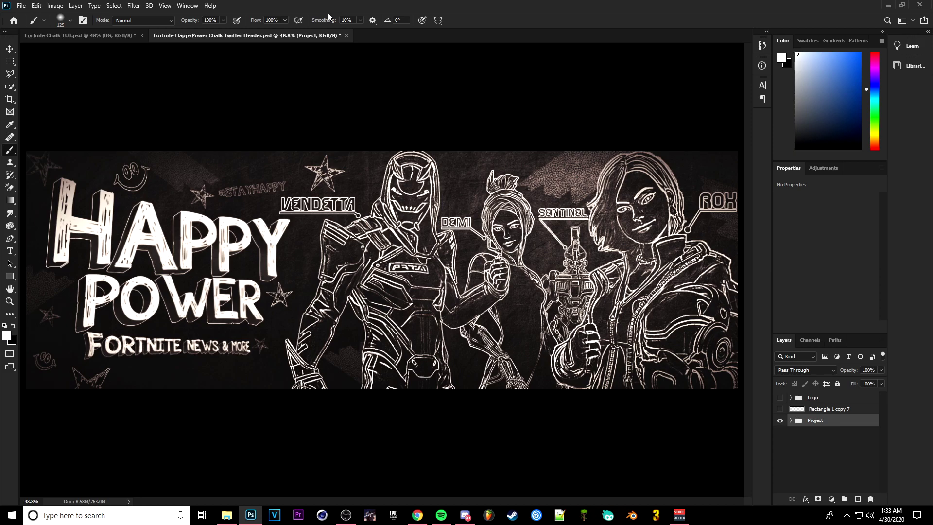
# - Switch to the Fortnite Chalk TUT.psd document tab with Ctrl+Tab
pyautogui.hotkey('ctrl', 'Tab')
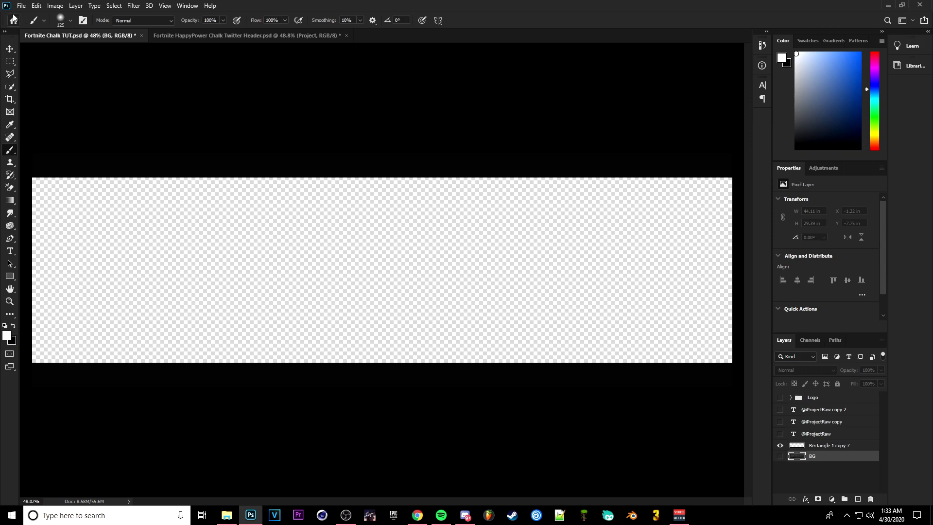
# - Create a new 3000 × 1000 px document at 72 resolution
pyautogui.click(22, 5)
pyautogui.click(29, 15)
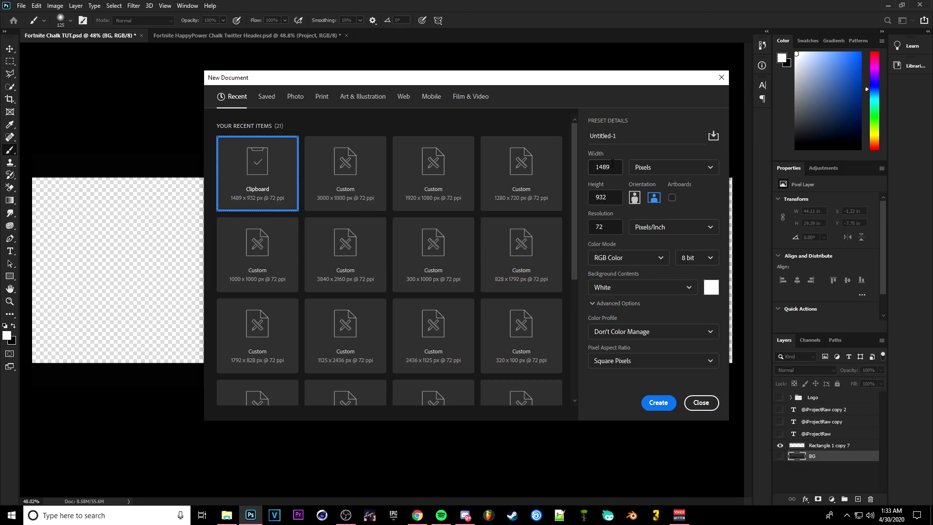
pyautogui.doubleClick(599, 165)
pyautogui.press('BackSpace')
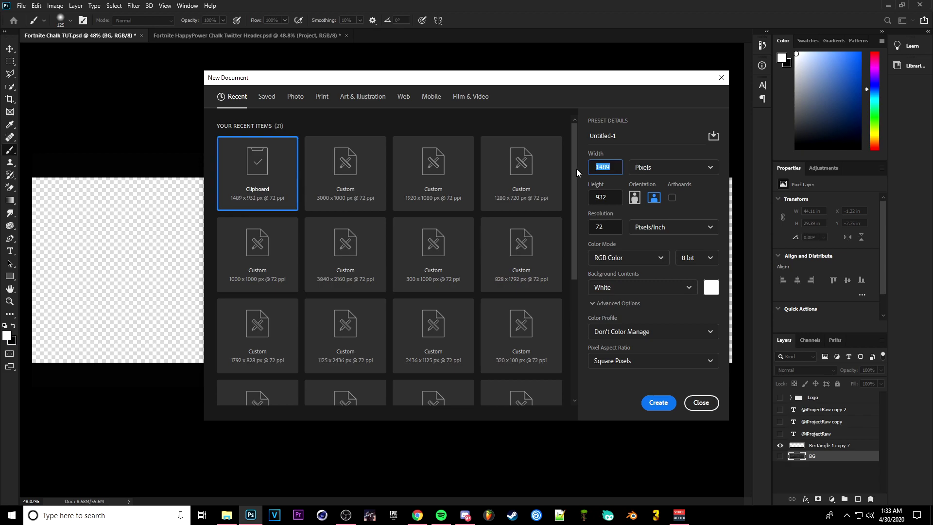
pyautogui.write('3000')
pyautogui.press('Tab')
pyautogui.press('Tab')
pyautogui.write('1000')
pyautogui.click(593, 234)
pyautogui.click(681, 213)
pyautogui.click(658, 403)
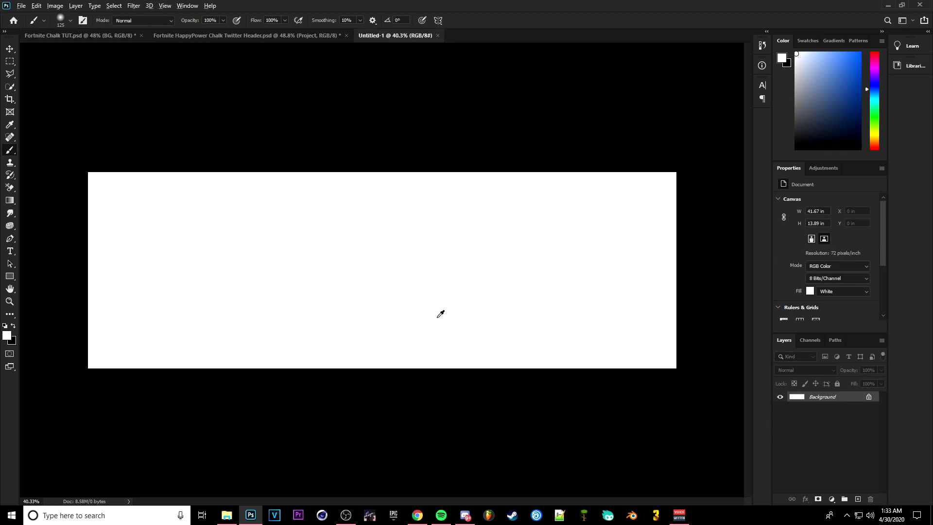
# - Unlock the Background into Layer 0 and hide it
pyautogui.scroll(1, 440, 313)
pyautogui.scroll(1, 439, 309)
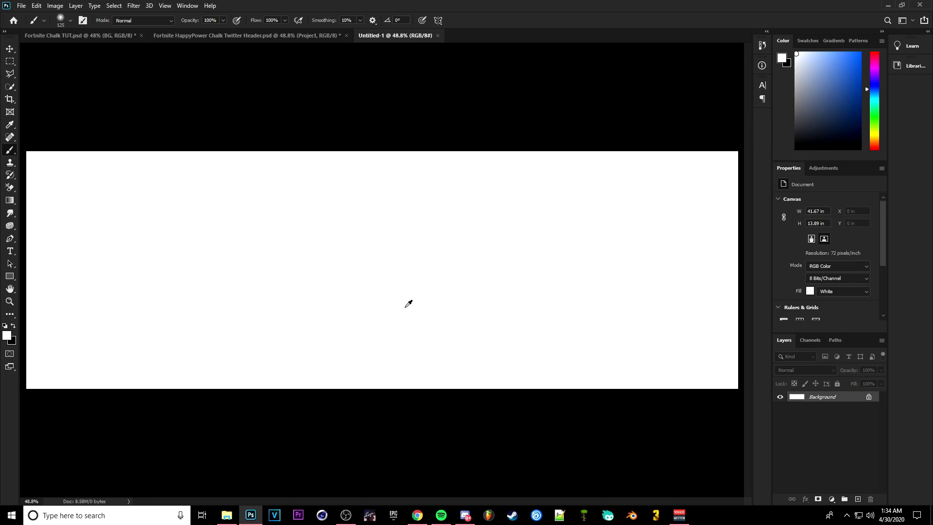
pyautogui.scroll(-3, 423, 306)
pyautogui.scroll(3, 423, 306)
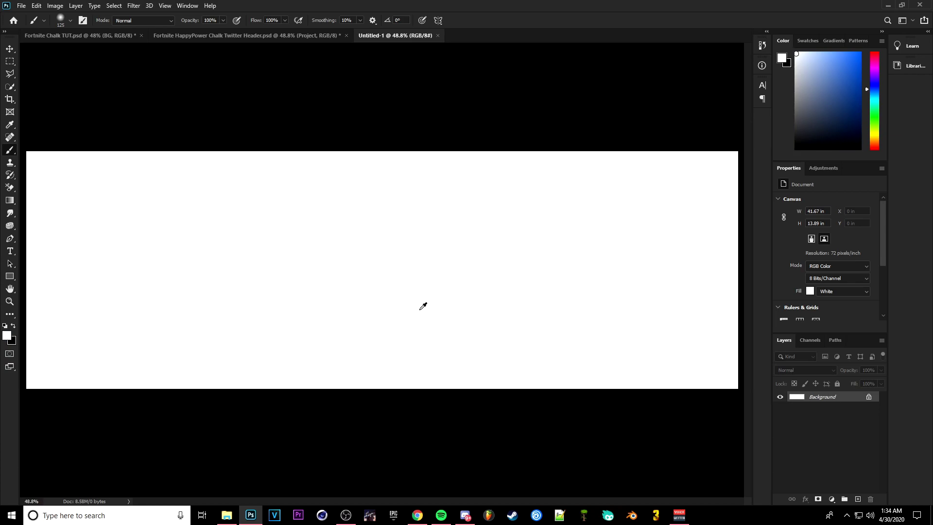
pyautogui.click(867, 395)
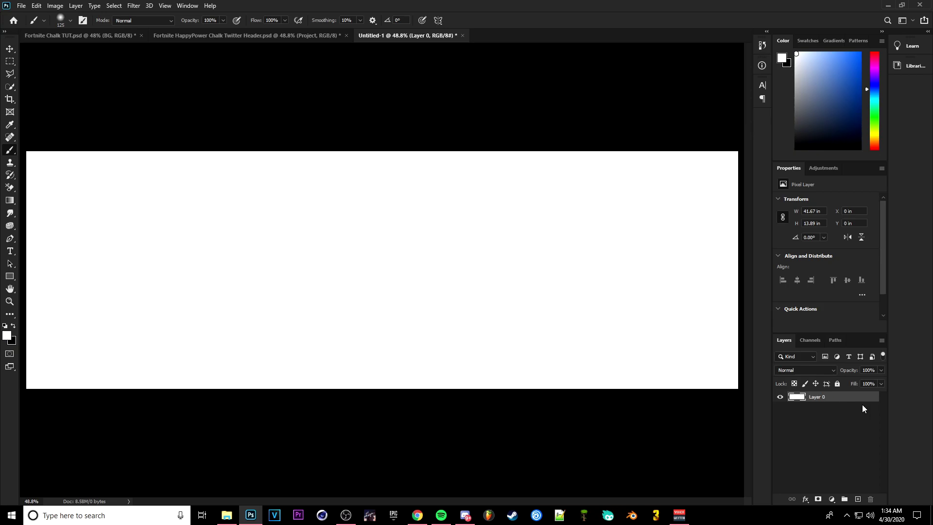
pyautogui.click(780, 397)
# - Preview a dark chalkboard image in Google Images, then make the BG layer visible in Photoshop
pyautogui.hotkey('alt', 'Tab')
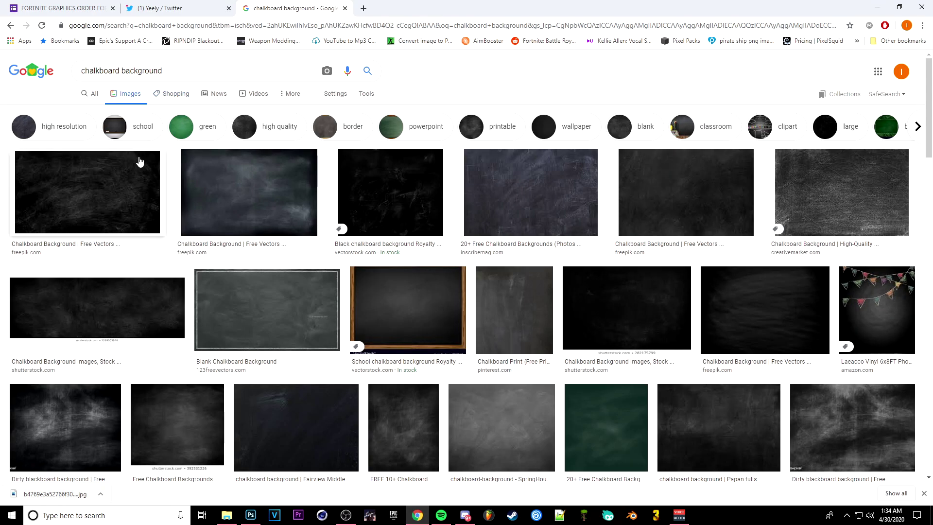
pyautogui.scroll(-3, 637, 240)
pyautogui.click(708, 323)
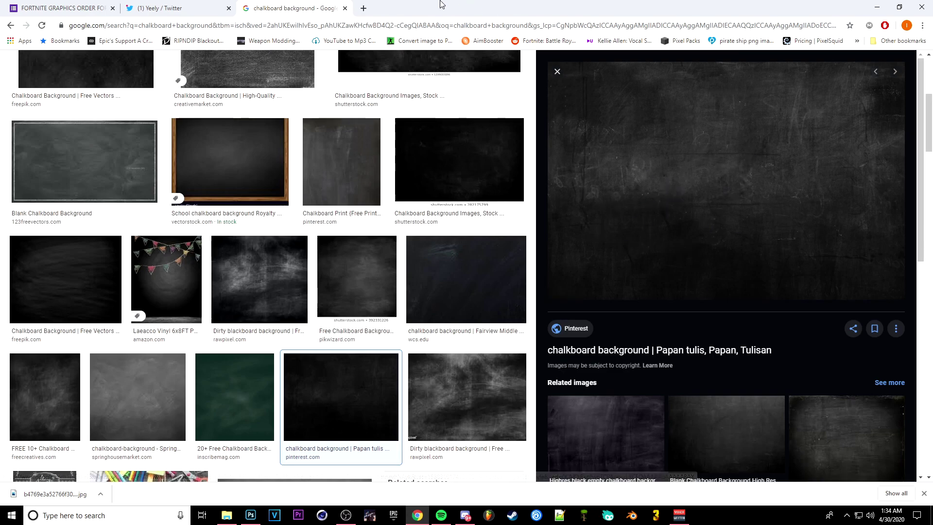
pyautogui.hotkey('alt', 'Tab')
pyautogui.click(779, 457)
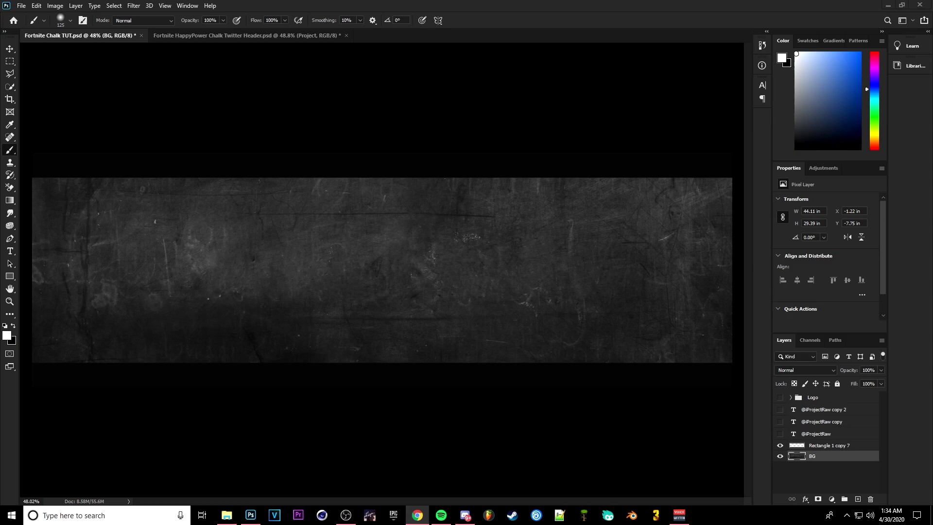
# - Browse fnbr.co's upcoming cosmetics, view Yellowjacket, then open the Razor outfit page
pyautogui.click(418, 514)
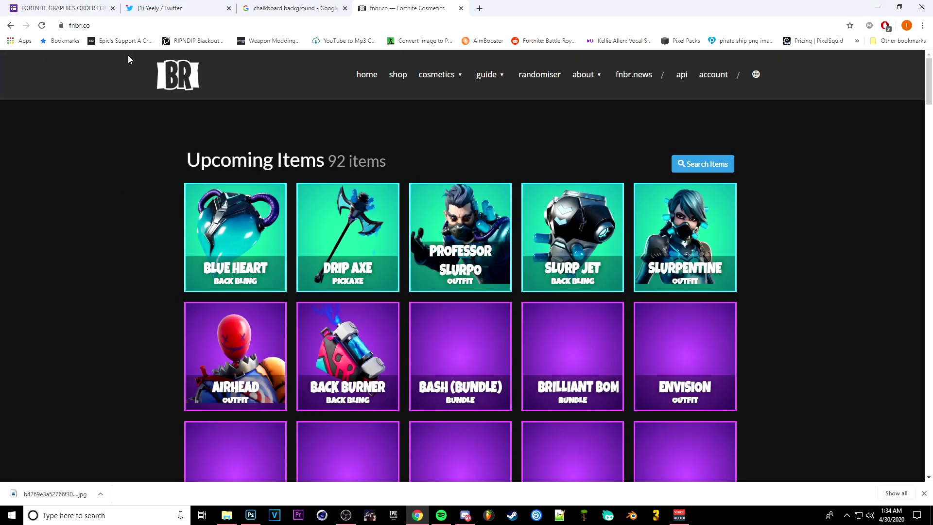
pyautogui.scroll(-4, 458, 214)
pyautogui.scroll(-12, 458, 214)
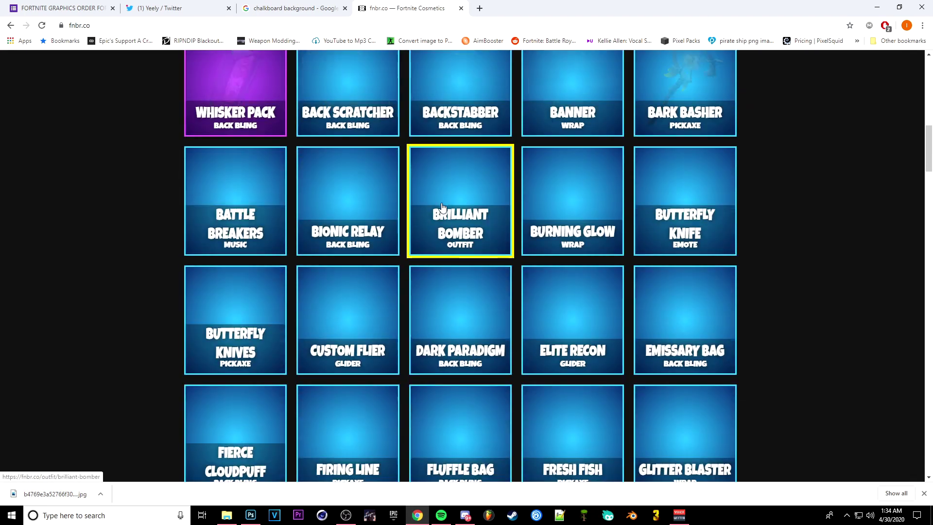
pyautogui.scroll(-15, 307, 116)
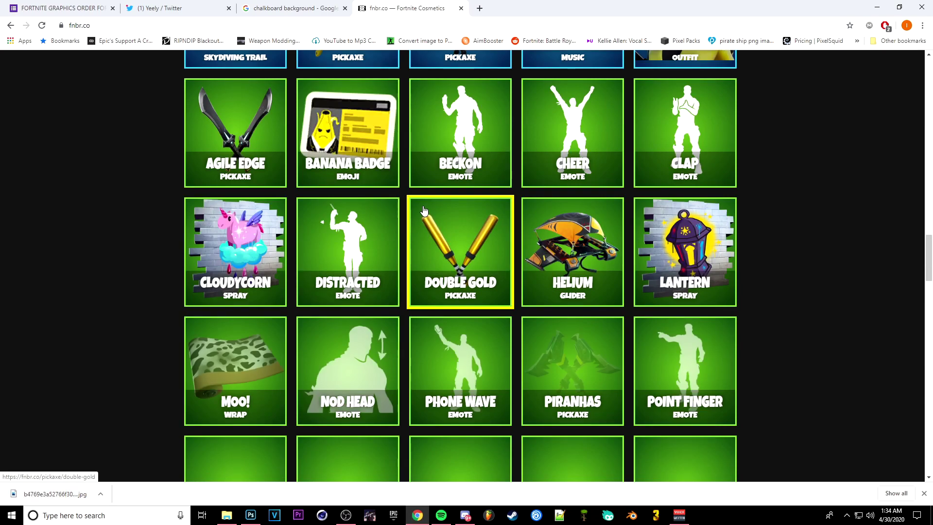
pyautogui.scroll(3, 430, 241)
pyautogui.click(683, 170)
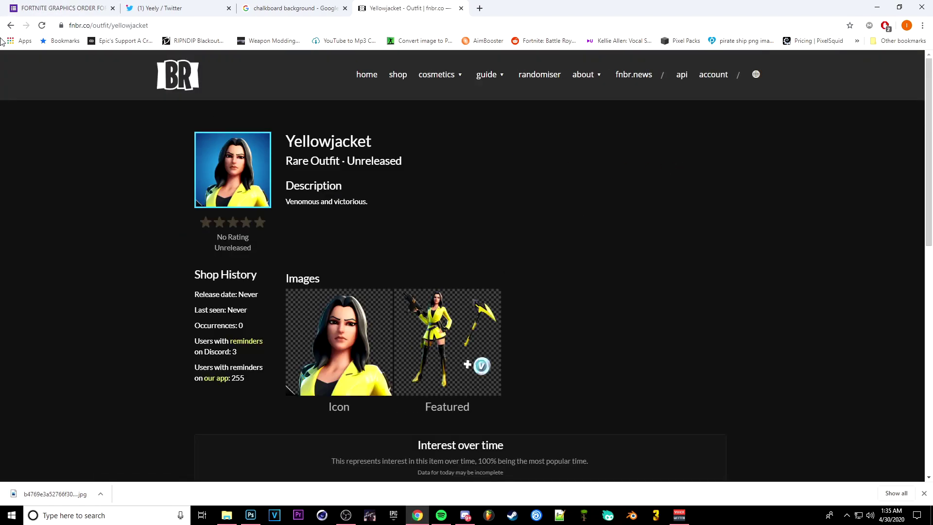
pyautogui.click(11, 26)
pyautogui.scroll(-7, 530, 314)
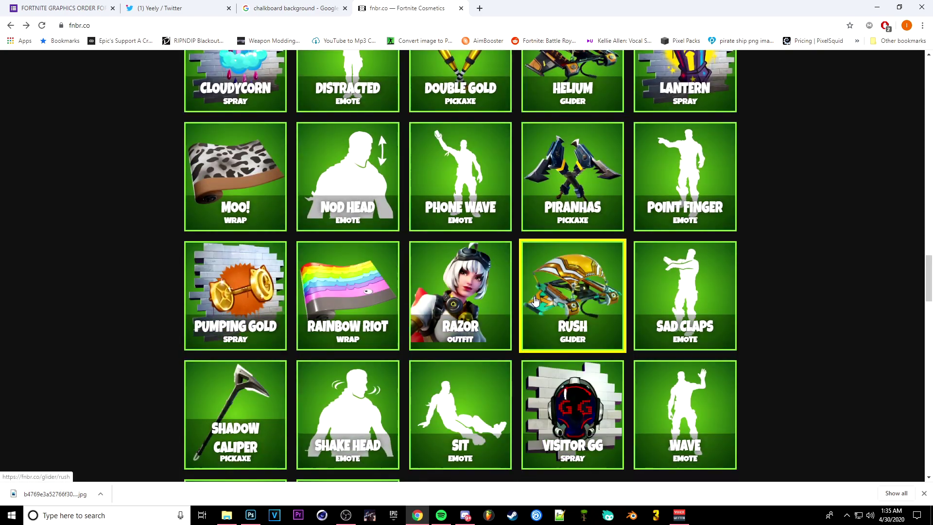
pyautogui.click(415, 271)
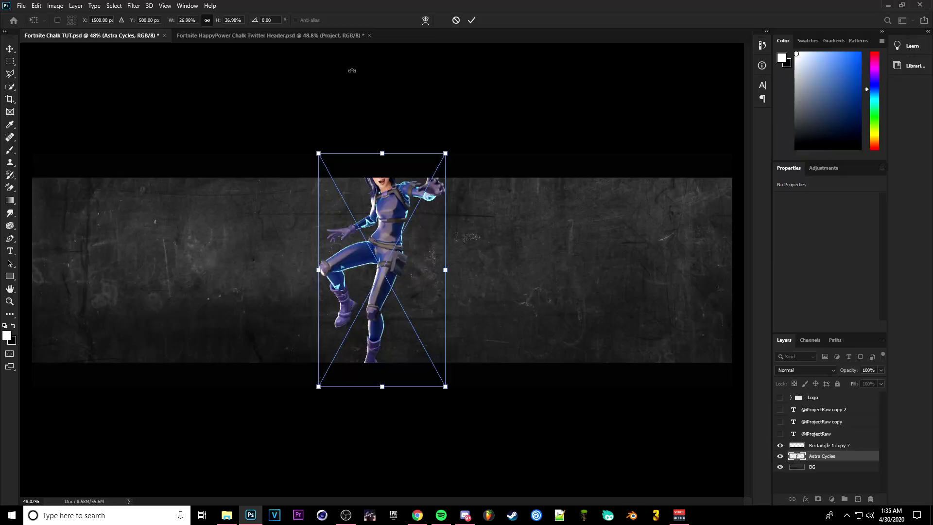
# - Scale the character up onto the banner's right side and hide the Rectangle 1 copy 7 overlay
pyautogui.hotkey('alt', 'Tab')
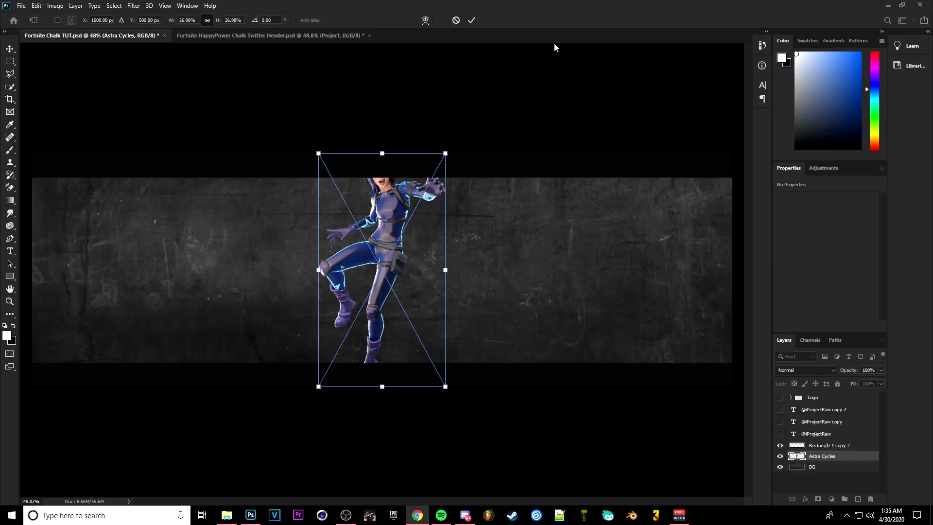
pyautogui.moveTo(383, 262); pyautogui.dragTo(410, 289)
pyautogui.moveTo(389, 204); pyautogui.dragTo(389, 119)
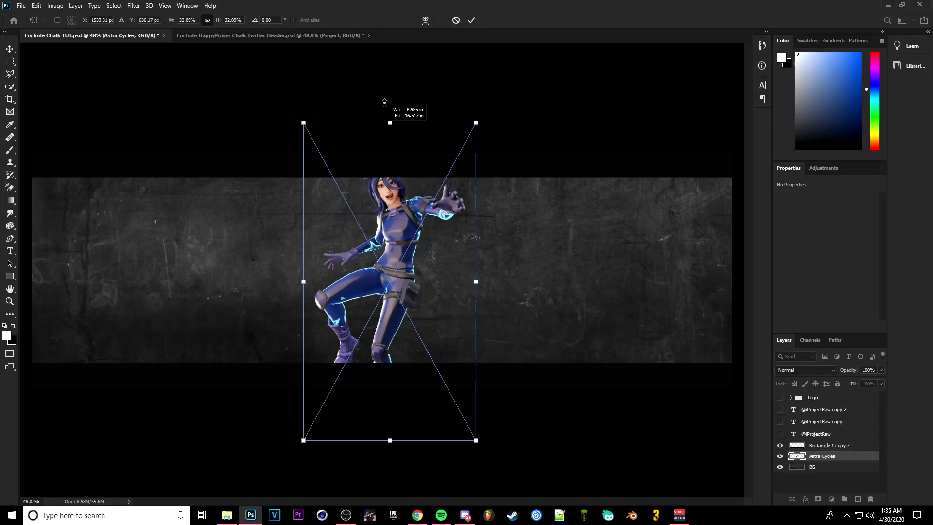
pyautogui.moveTo(408, 262); pyautogui.dragTo(514, 403)
pyautogui.moveTo(477, 183); pyautogui.dragTo(477, 50)
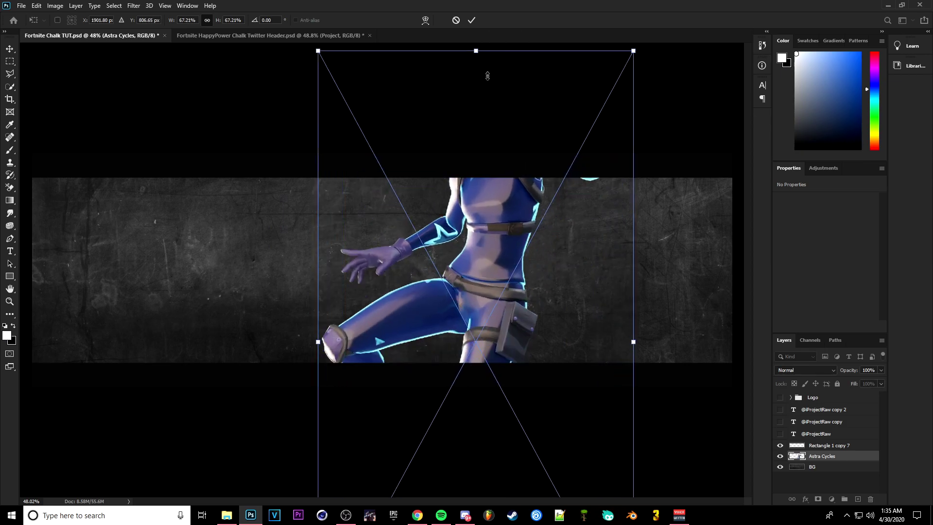
pyautogui.moveTo(516, 172); pyautogui.dragTo(598, 226)
pyautogui.moveTo(572, 155); pyautogui.dragTo(571, 158)
pyautogui.press('Return')
pyautogui.click(779, 445)
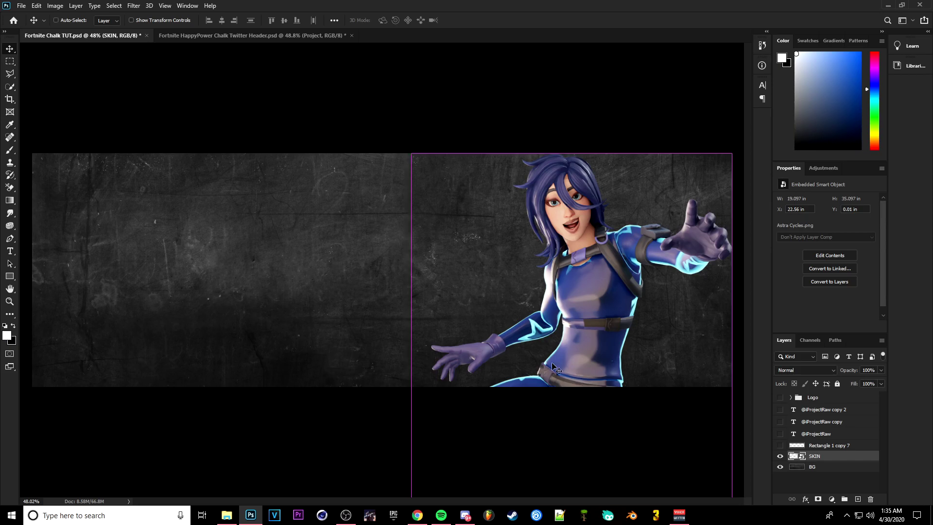
# - Retransform the SKIN character, nudging it slightly left at the banner's right edge
pyautogui.hotkey('ctrl', 't')
pyautogui.moveTo(568, 324); pyautogui.dragTo(568, 322)
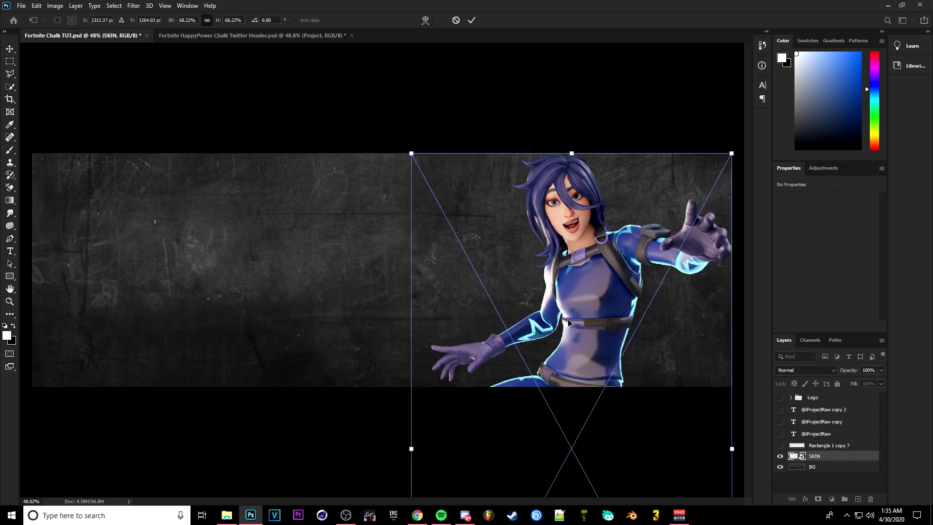
pyautogui.hotkey('shift', 'Left')
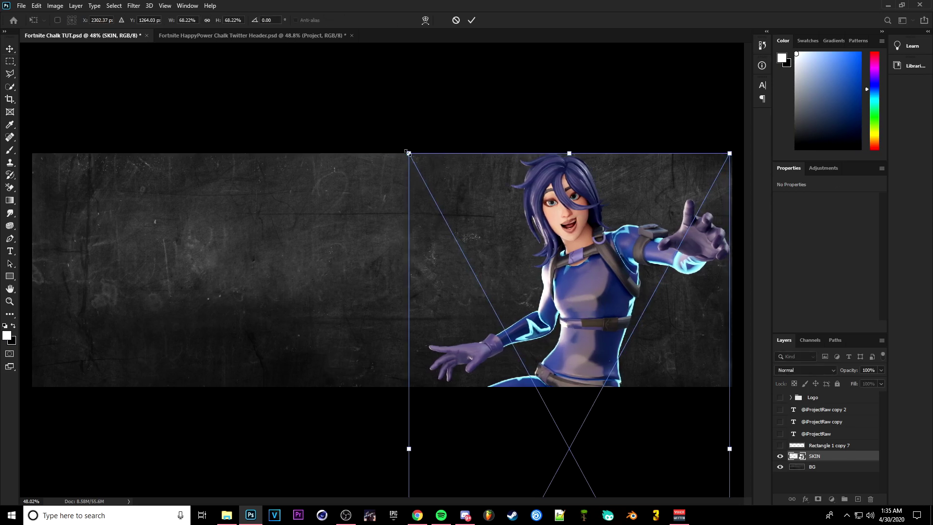
pyautogui.moveTo(408, 152); pyautogui.dragTo(380, 167)
pyautogui.press('Return')
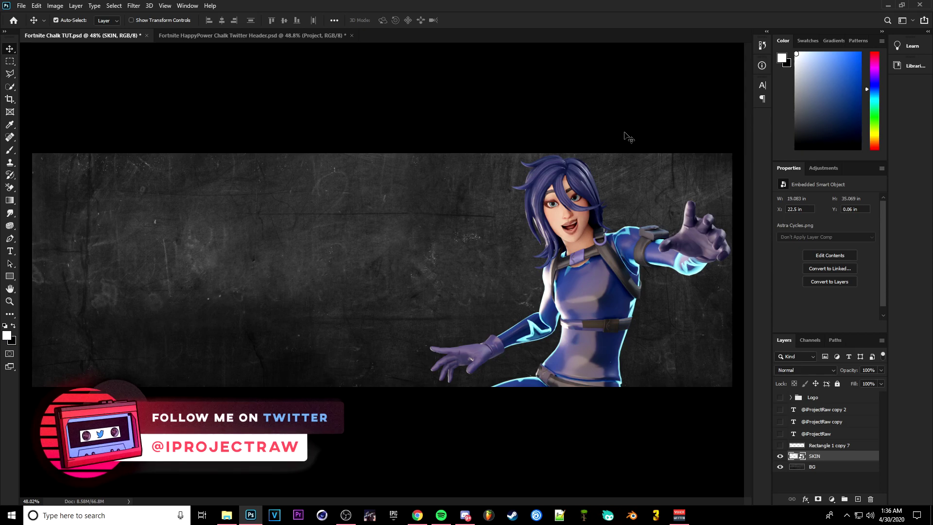
# - Rasterize the SKIN layer and swap the foreground and background colours
pyautogui.rightClick(820, 458)
pyautogui.click(826, 210)
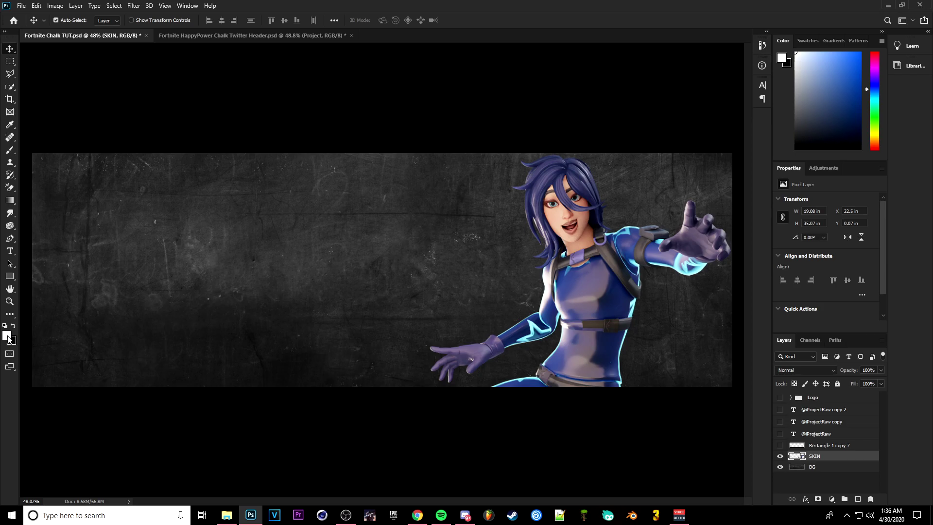
pyautogui.press('x')
pyautogui.press('x')
# - Try colour b4b4b4 in the Color Picker, cancel it, and return to the Move tool
pyautogui.press('i')
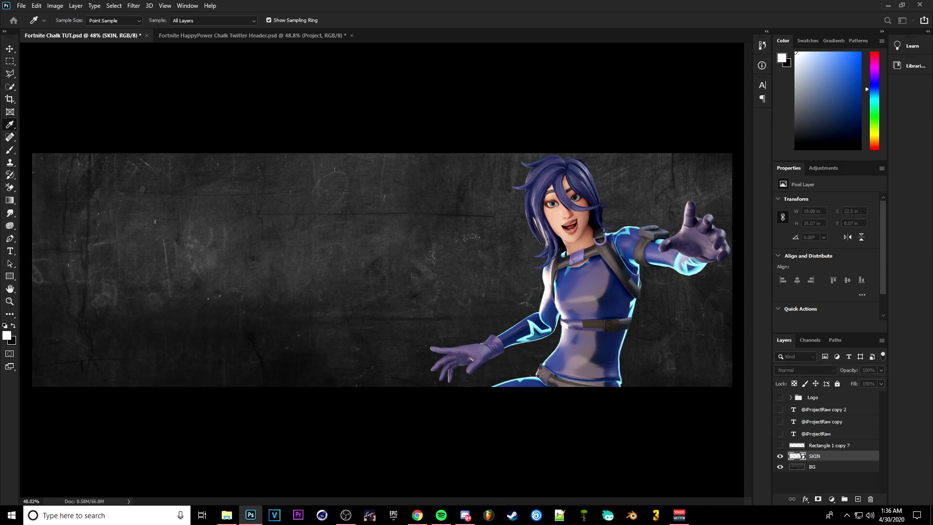
pyautogui.write('b4b4b4')
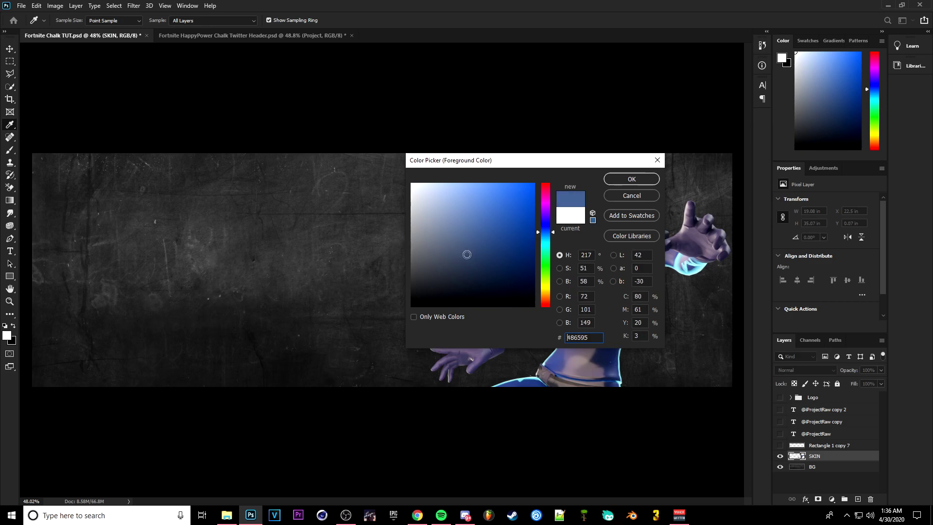
pyautogui.press('Escape')
pyautogui.press('v')
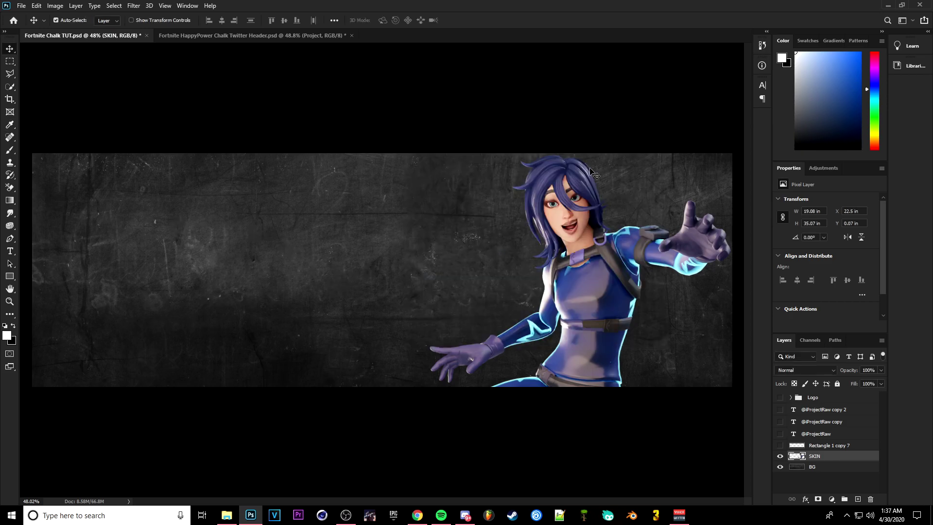
pyautogui.click(135, 6)
# - Apply the Filter Gallery's Sketch > Photocopy filter to SKIN with Detail 4 and Darkness 45
pyautogui.click(387, 39)
pyautogui.click(133, 5)
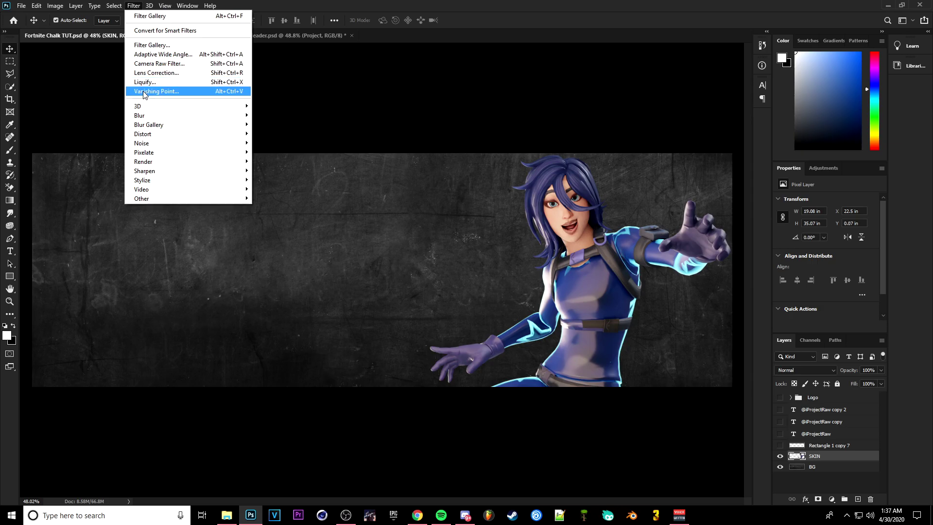
pyautogui.click(144, 45)
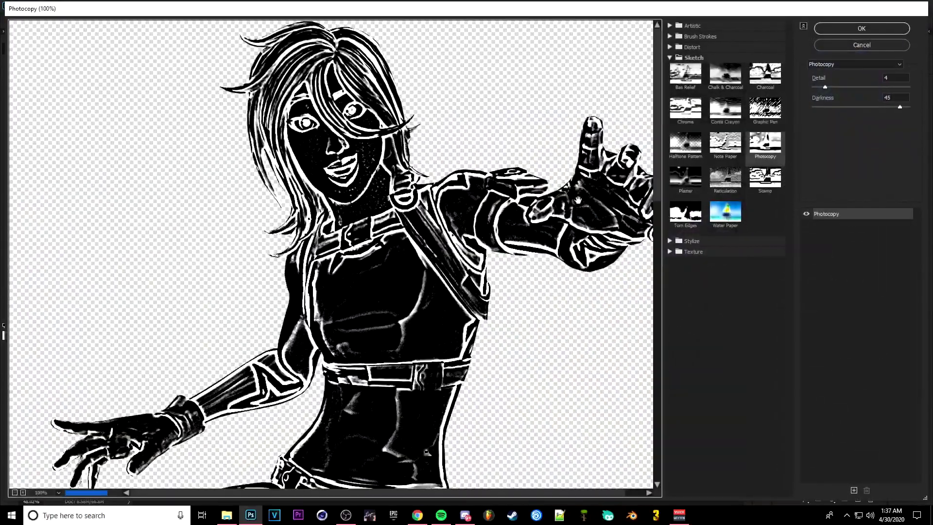
pyautogui.click(670, 57)
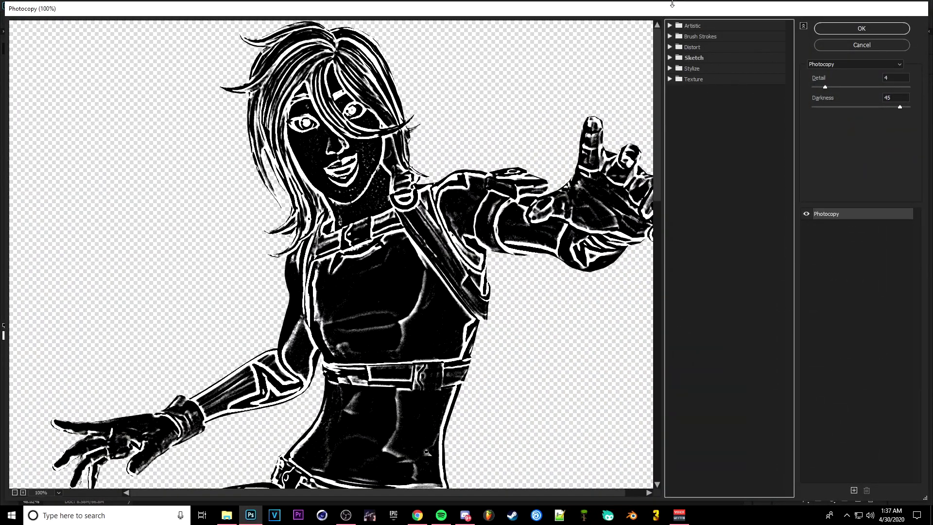
pyautogui.click(670, 58)
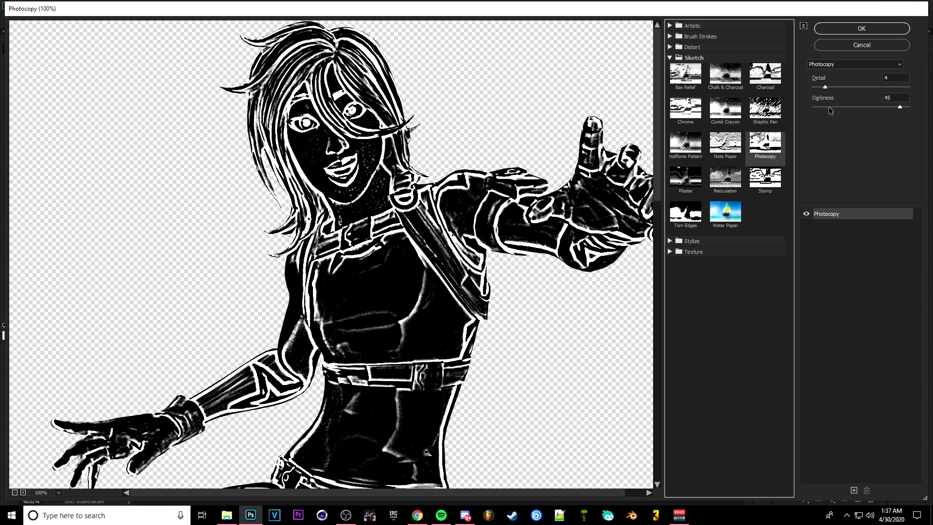
pyautogui.press('Return')
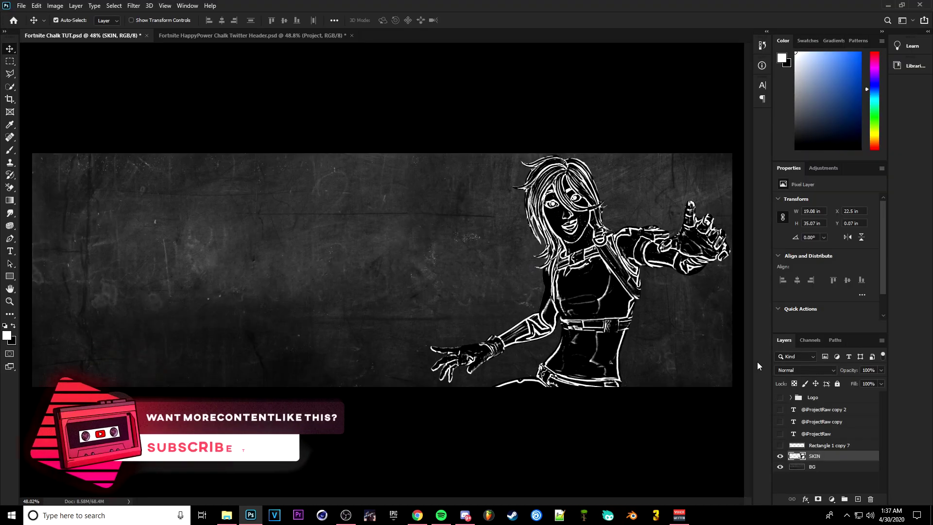
# - Set the SKIN layer's blend mode to Screen
pyautogui.click(795, 370)
pyautogui.click(856, 321)
pyautogui.click(799, 372)
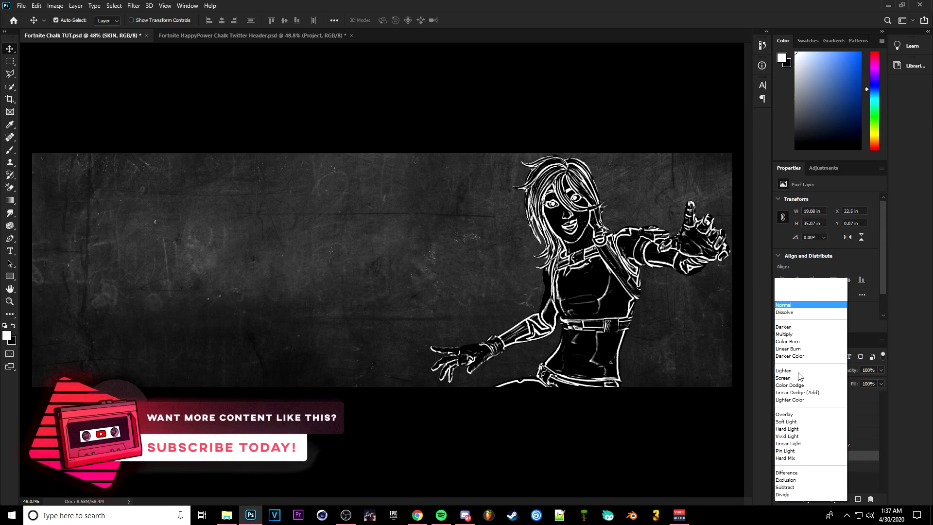
pyautogui.click(867, 323)
pyautogui.click(809, 370)
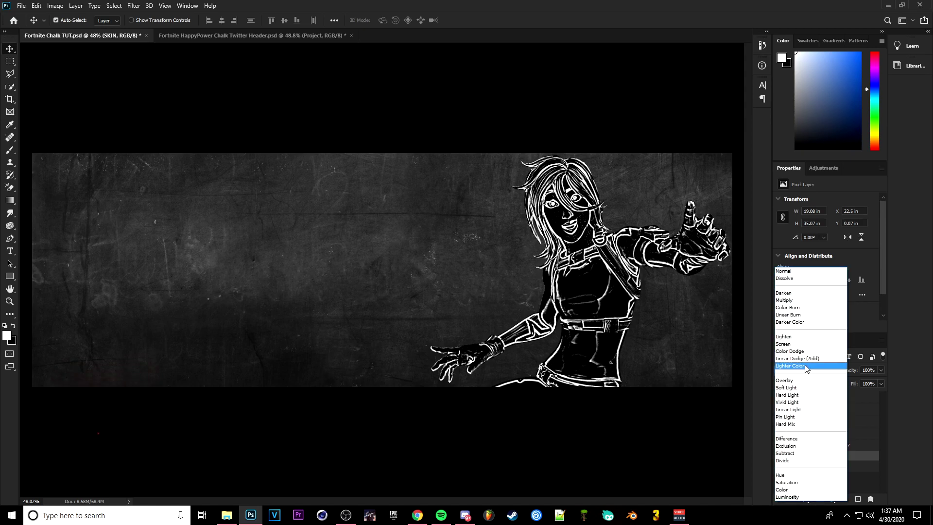
pyautogui.click(795, 344)
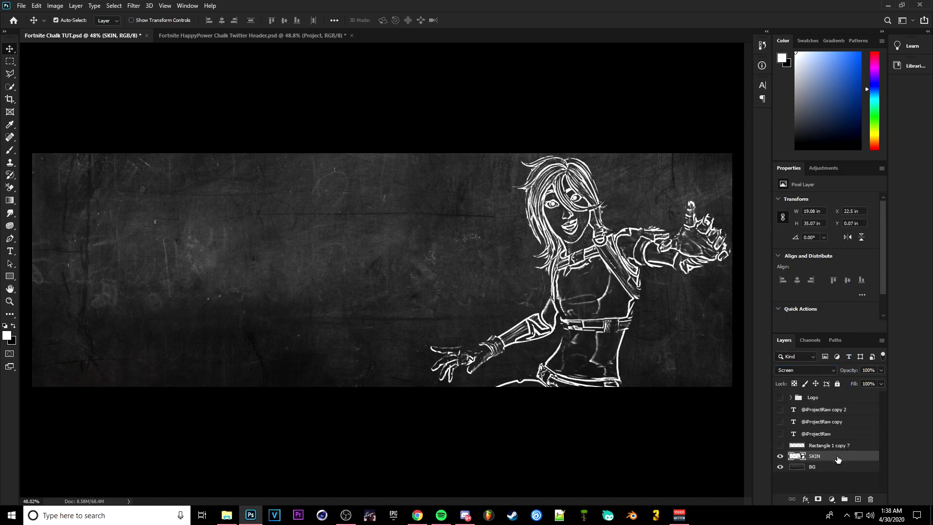
pyautogui.press('space')
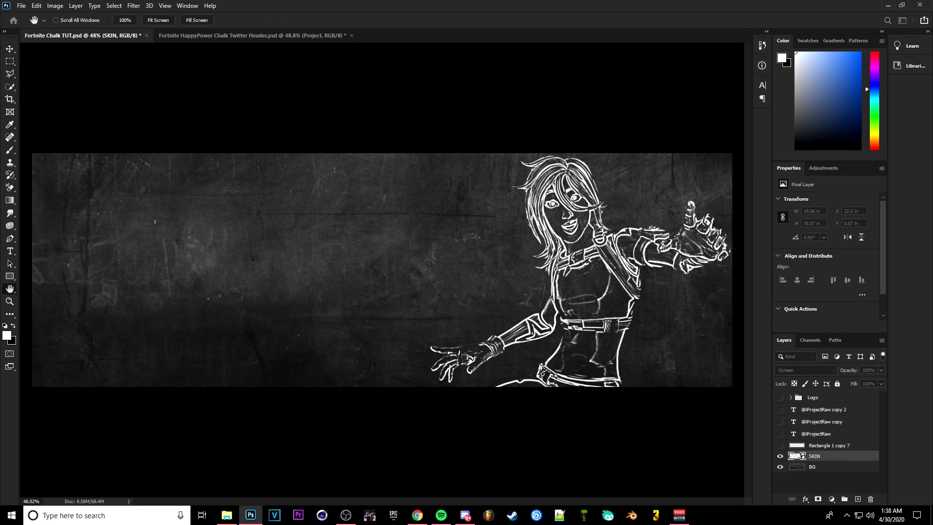
# - Give SKIN a white 4 px centred Stroke layer style with Dissolve blending
pyautogui.doubleClick(845, 456)
pyautogui.click(229, 181)
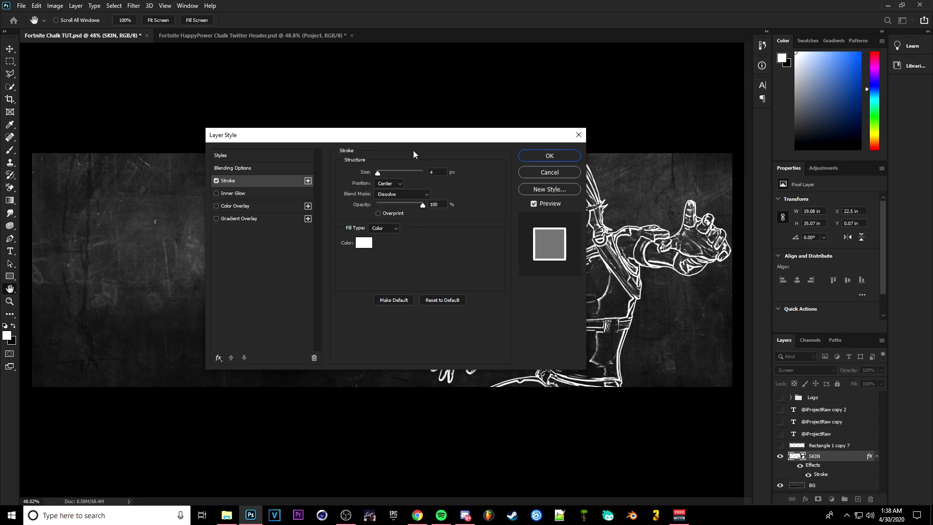
pyautogui.moveTo(414, 139); pyautogui.dragTo(385, 129)
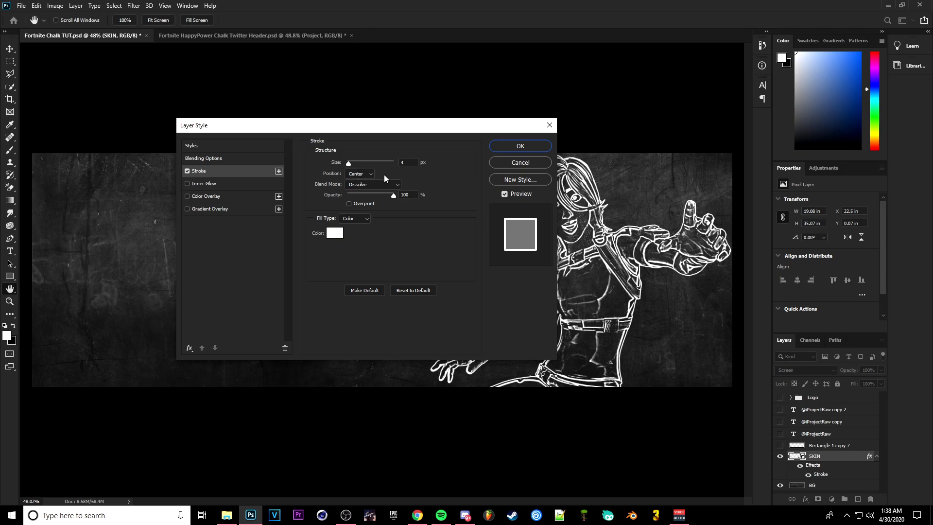
pyautogui.click(361, 173)
pyautogui.click(358, 184)
pyautogui.click(358, 184)
pyautogui.click(359, 190)
pyautogui.click(335, 233)
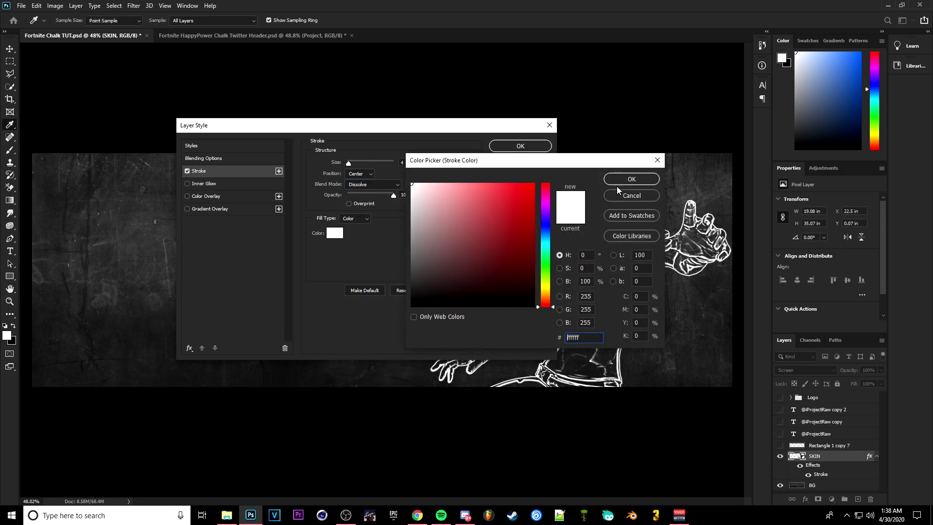
pyautogui.click(631, 179)
pyautogui.press('Return')
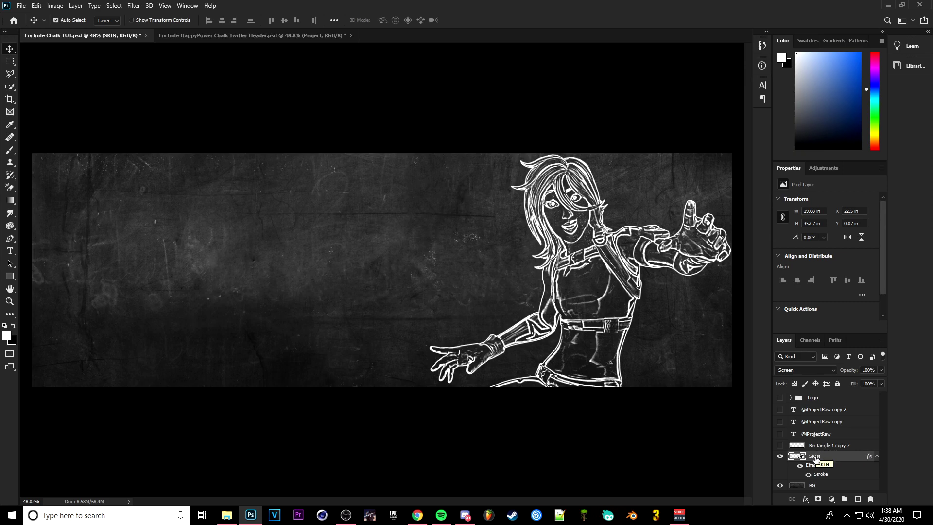
pyautogui.rightClick(815, 457)
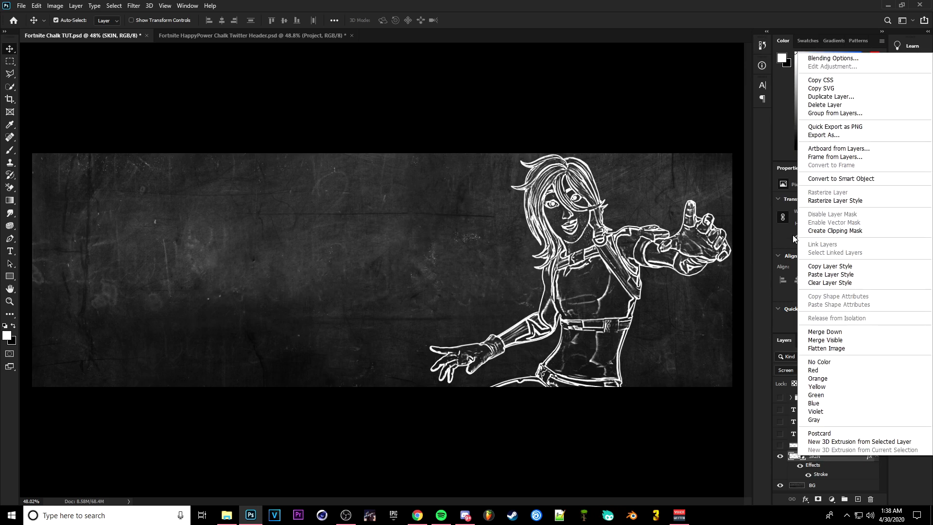
# - Group the SKIN layer and type TUTORIAL in the appleberry font on the board's left
pyautogui.click(791, 176)
pyautogui.press('t')
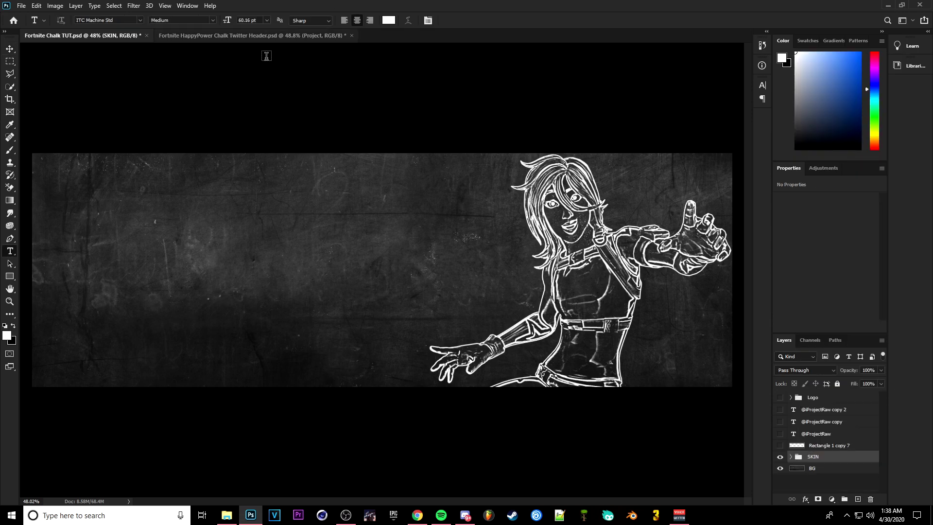
pyautogui.click(119, 22)
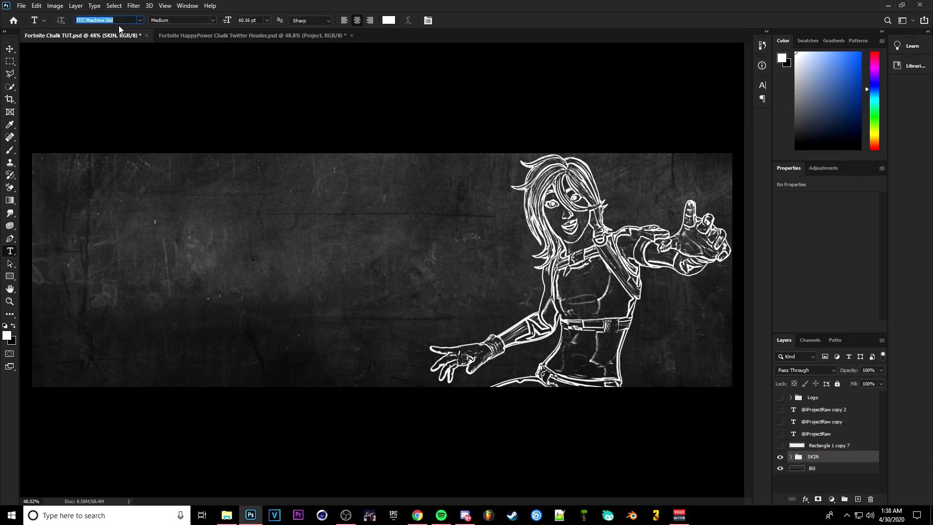
pyautogui.write('appleberry')
pyautogui.click(155, 262)
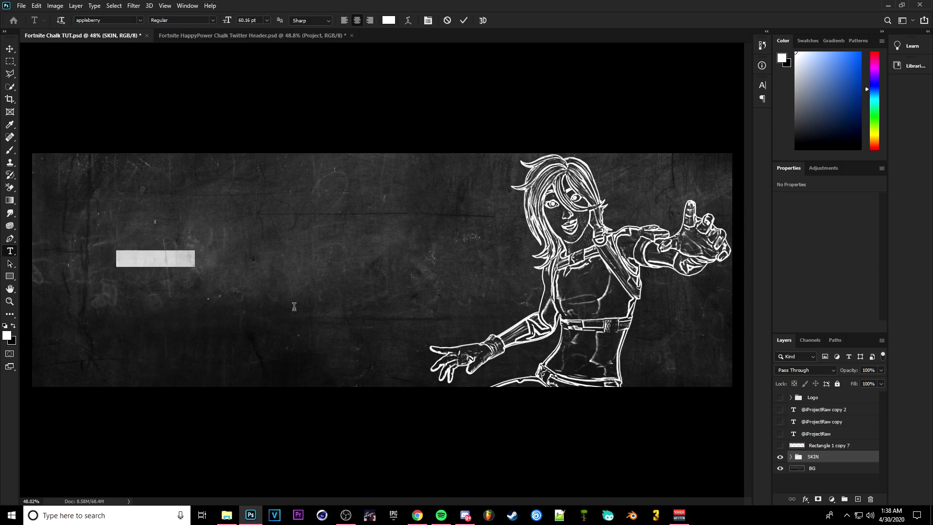
pyautogui.write('TUTOR')
pyautogui.hotkey('ctrl', 'a')
pyautogui.write('TUTORIAL')
# - Colour the TUTORIAL text white (ffffff), commit it, and rasterize the type layer
pyautogui.hotkey('ctrl', 'a')
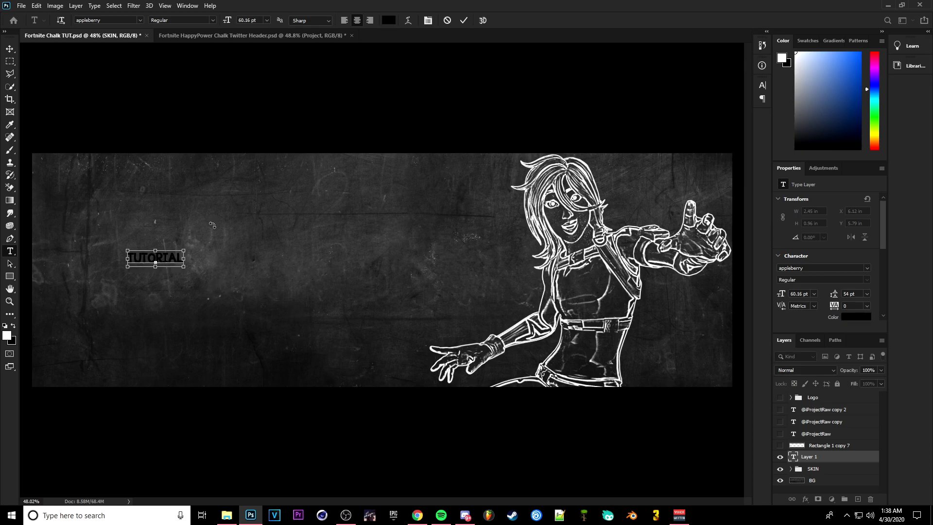
pyautogui.click(389, 20)
pyautogui.write('ffffff')
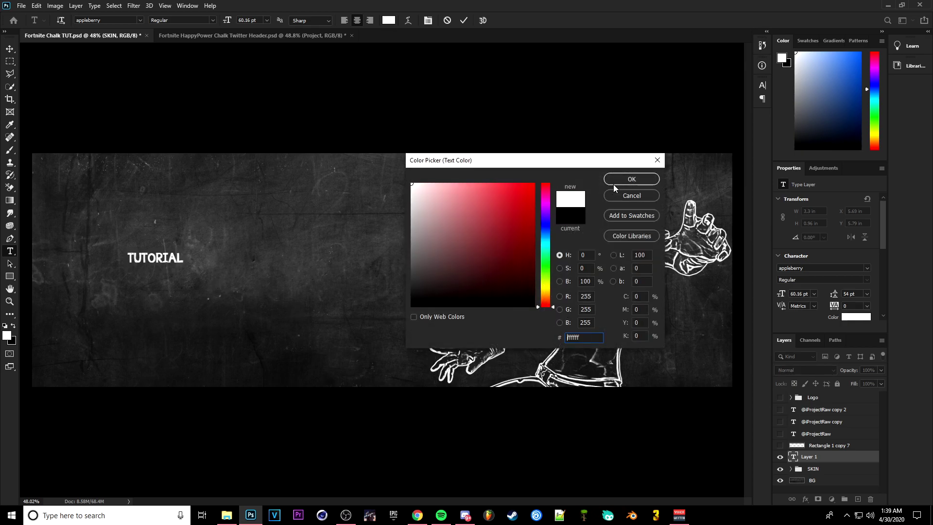
pyautogui.click(613, 183)
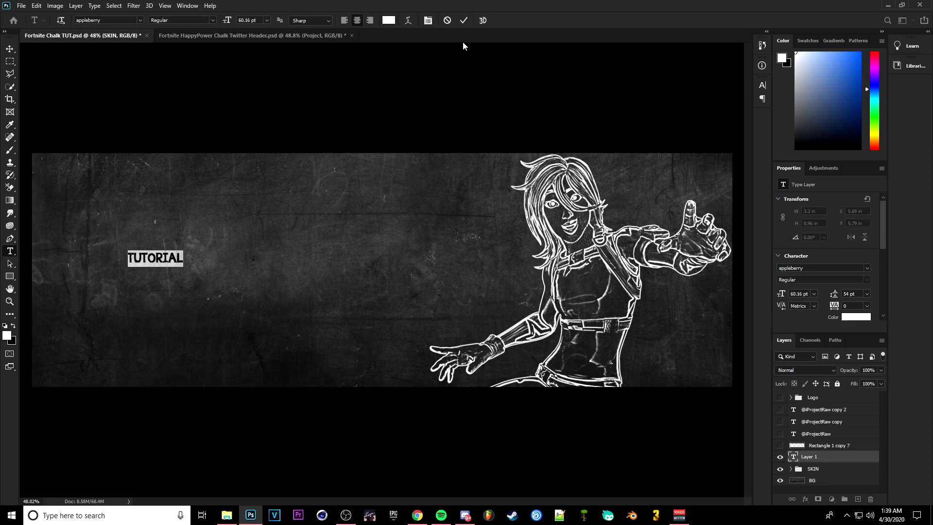
pyautogui.click(464, 21)
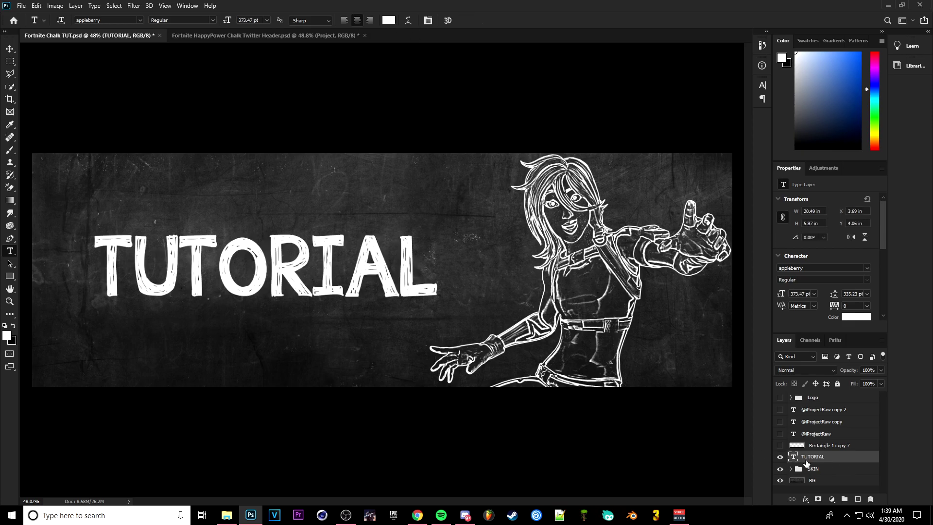
pyautogui.rightClick(806, 463)
pyautogui.click(828, 175)
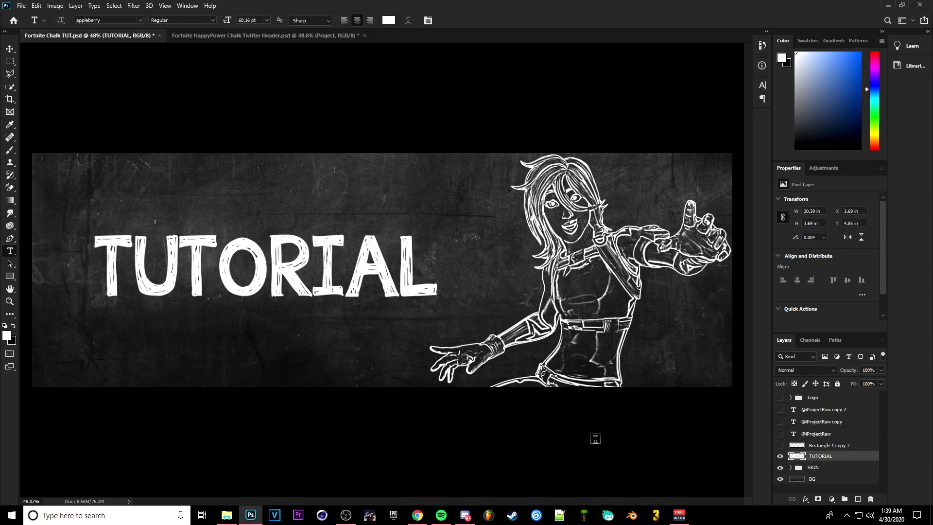
pyautogui.hotkey('ctrl', 't')
pyautogui.rightClick(282, 267)
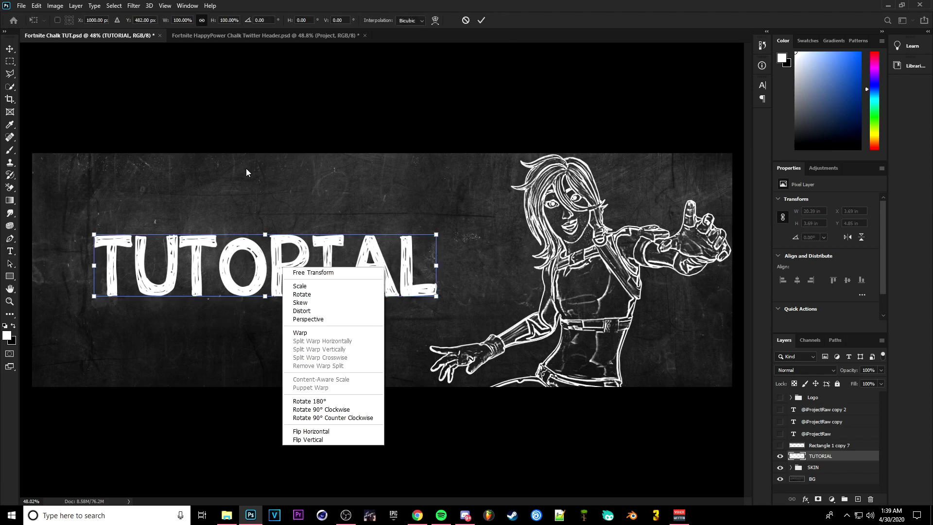
# - Skew TUTORIAL so its left end rises and its right end dips slightly
pyautogui.click(299, 320)
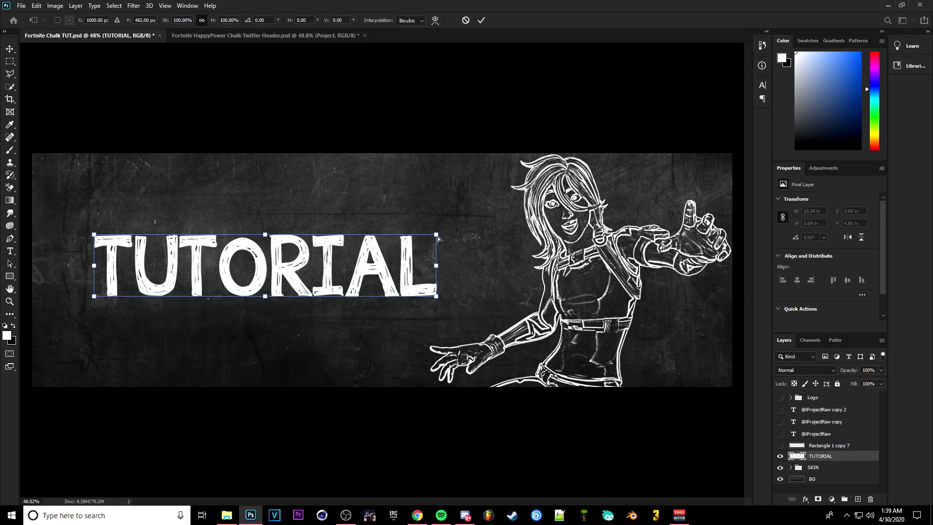
pyautogui.moveTo(437, 236)
pyautogui.mouseDown()
pyautogui.moveTo(457, 218)
pyautogui.moveTo(423, 223)
pyautogui.moveTo(441, 250)
pyautogui.mouseUp()
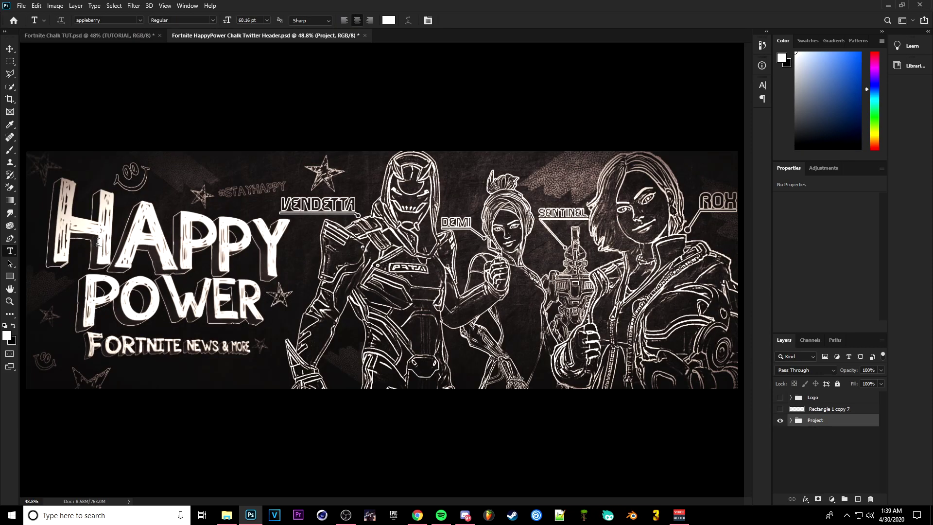
pyautogui.click(135, 38)
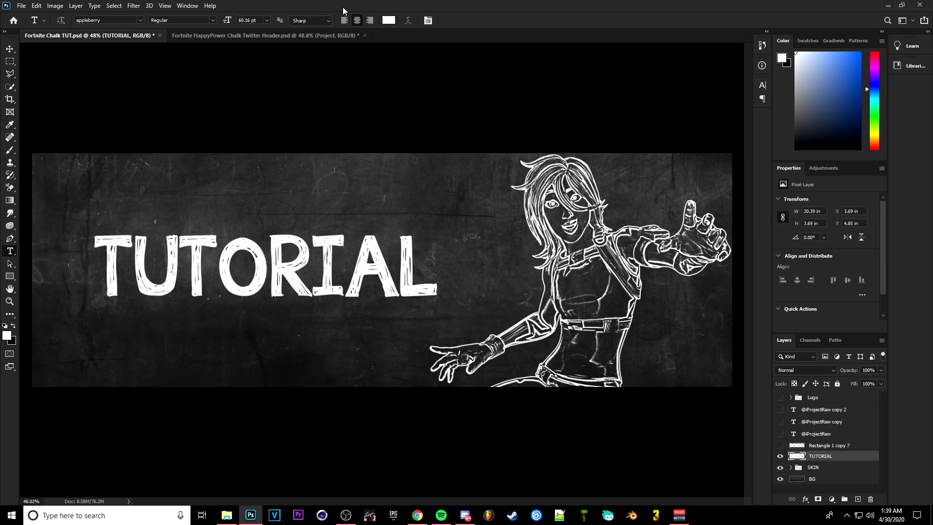
pyautogui.hotkey('ctrl', 't')
pyautogui.rightClick(416, 251)
pyautogui.click(440, 296)
pyautogui.moveTo(436, 235); pyautogui.dragTo(435, 243)
pyautogui.moveTo(95, 236); pyautogui.dragTo(93, 221)
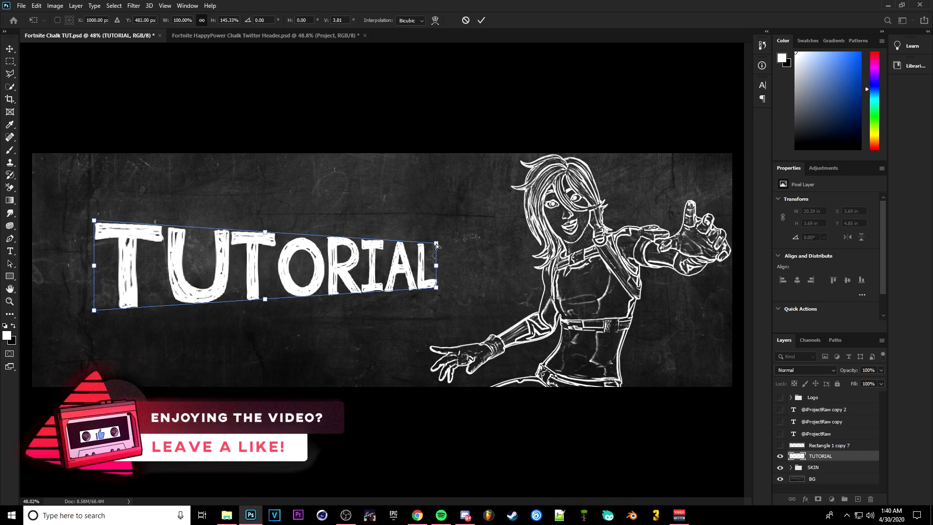
pyautogui.moveTo(436, 243); pyautogui.dragTo(435, 242)
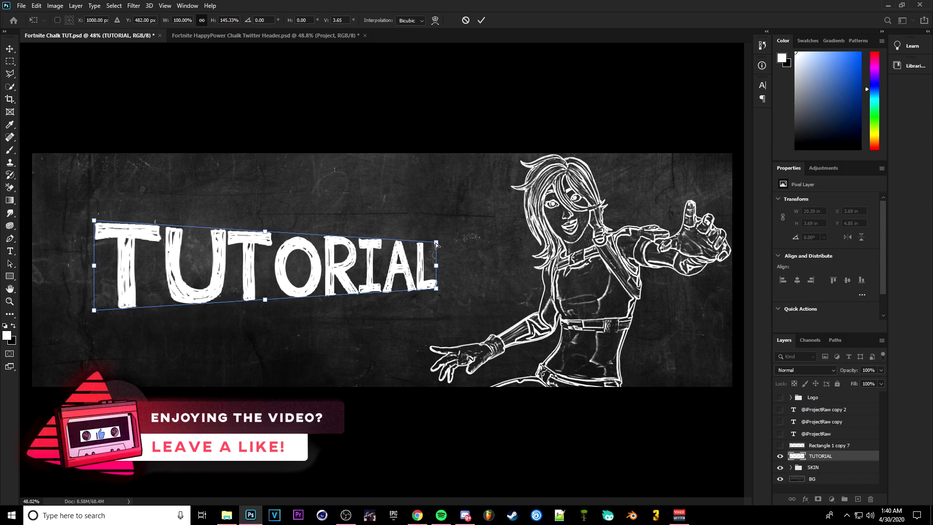
pyautogui.click(480, 20)
# - Stretch TUTORIAL taller and move it left and up on the board
pyautogui.hotkey('ctrl', 't')
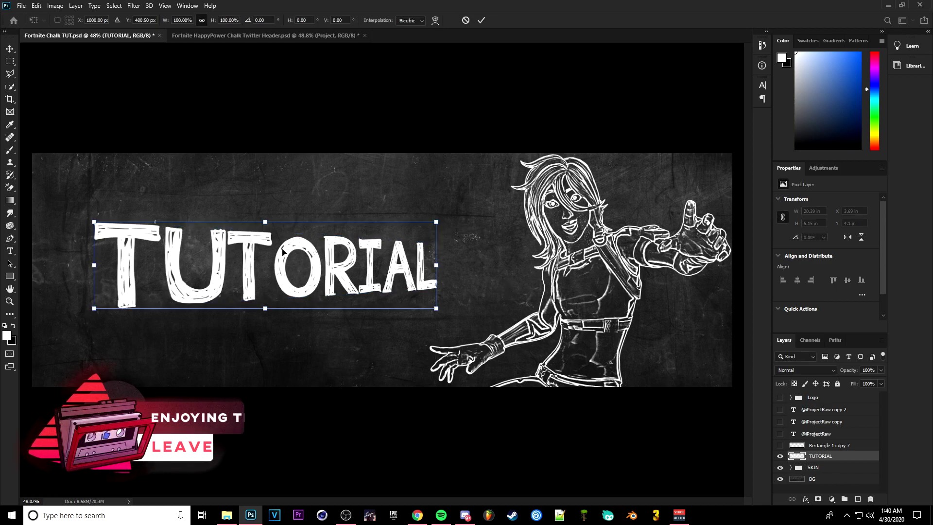
pyautogui.moveTo(264, 222); pyautogui.dragTo(265, 210)
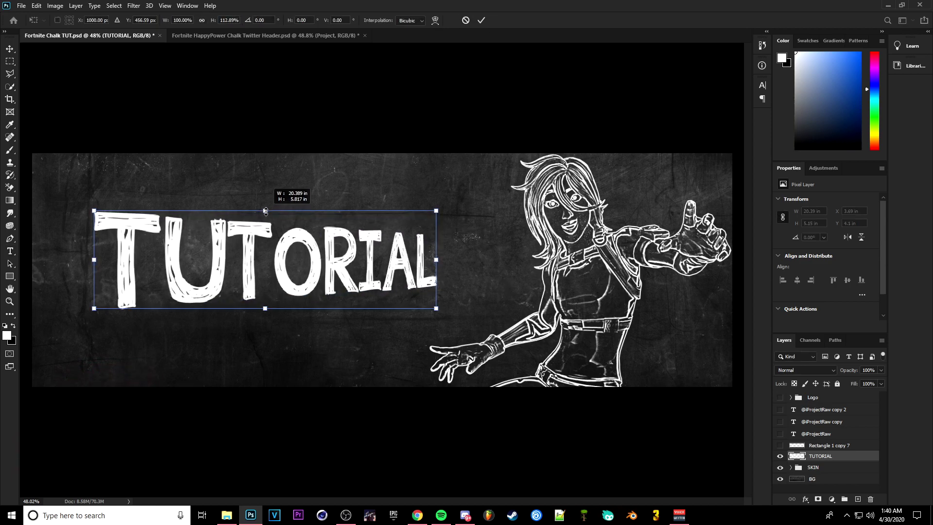
pyautogui.moveTo(341, 255); pyautogui.dragTo(302, 249)
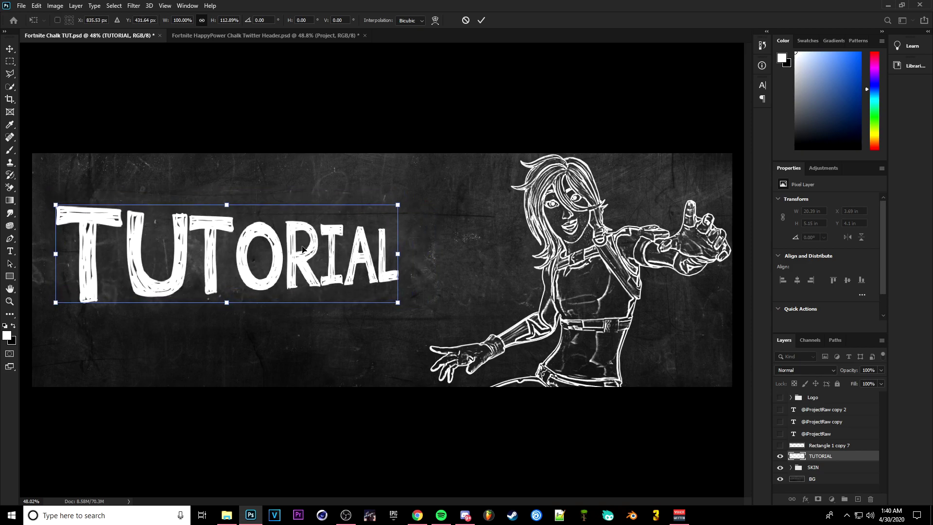
pyautogui.click(481, 20)
# - Give TUTORIAL a perspective taper from left to right and widen it slightly
pyautogui.hotkey('ctrl', 't')
pyautogui.rightClick(289, 294)
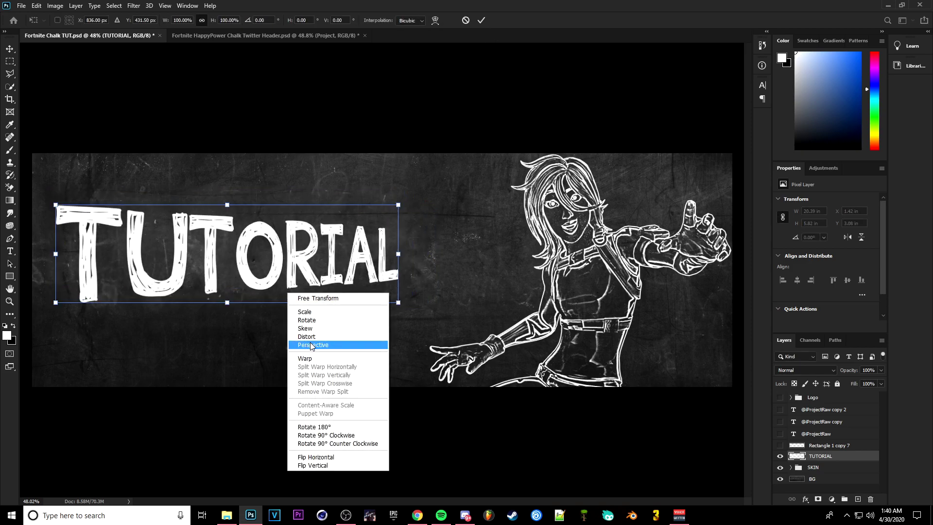
pyautogui.click(313, 344)
pyautogui.moveTo(398, 205)
pyautogui.mouseDown()
pyautogui.moveTo(395, 217)
pyautogui.moveTo(409, 229)
pyautogui.moveTo(405, 203)
pyautogui.moveTo(398, 216)
pyautogui.mouseUp()
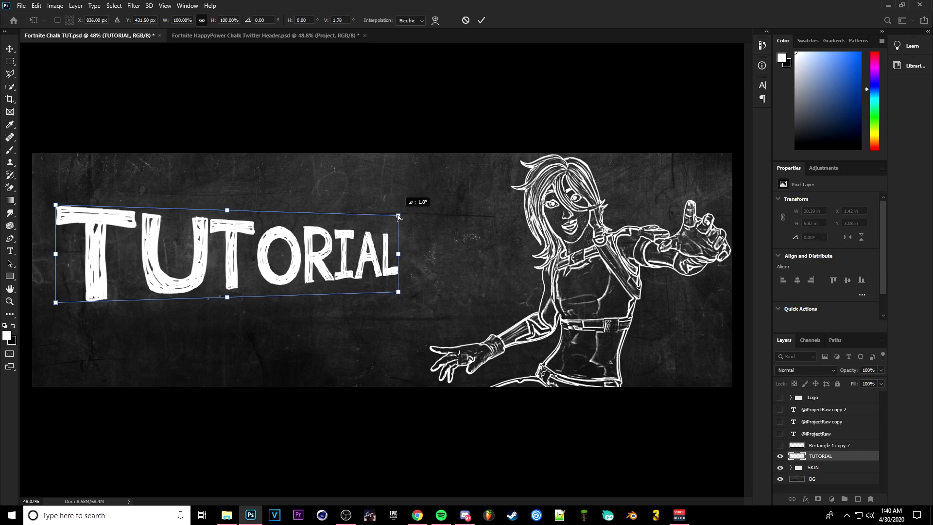
pyautogui.moveTo(55, 205); pyautogui.dragTo(50, 197)
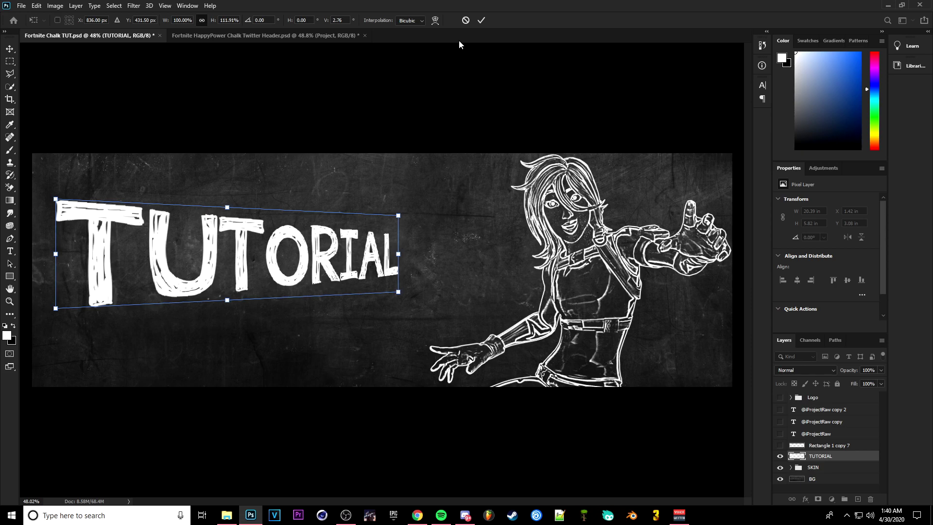
pyautogui.click(481, 20)
pyautogui.hotkey('ctrl', 't')
pyautogui.moveTo(392, 270); pyautogui.dragTo(404, 269)
pyautogui.click(481, 20)
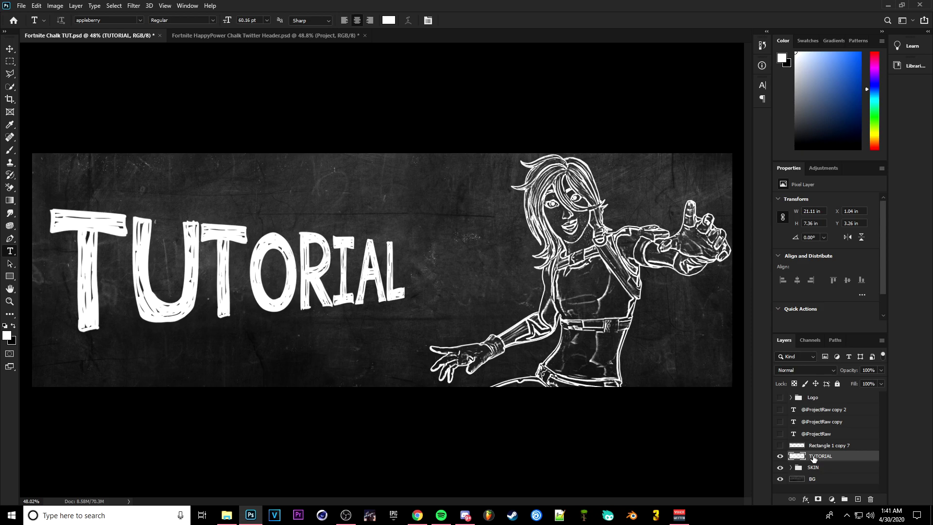
# - Duplicate the TUTORIAL layer, place the copy beneath the original, and nudge it one step down and left
pyautogui.hotkey('ctrl', 'j')
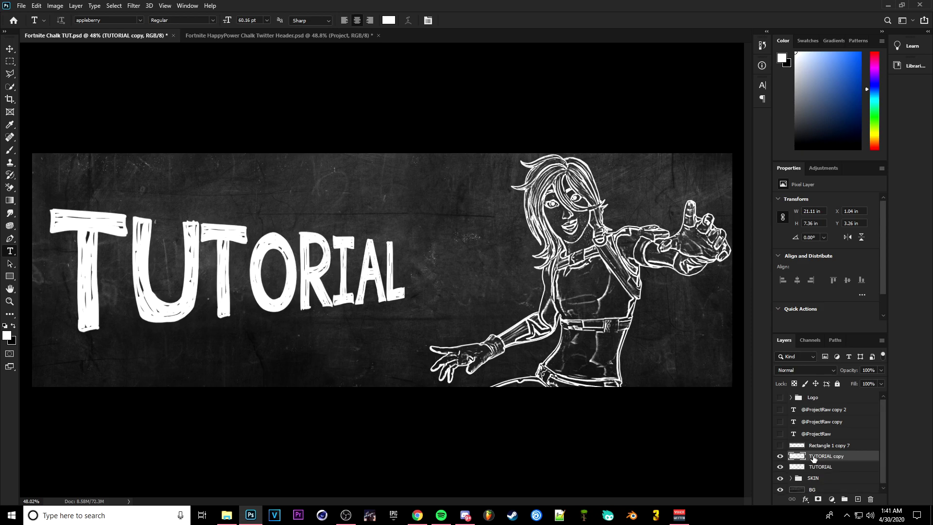
pyautogui.hotkey('ctrl', 'z')
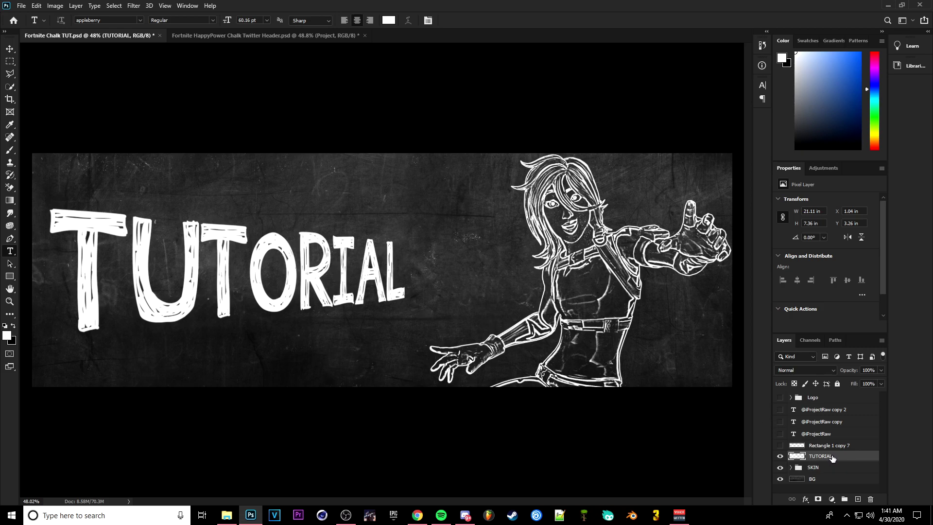
pyautogui.hotkey('ctrl', 'j')
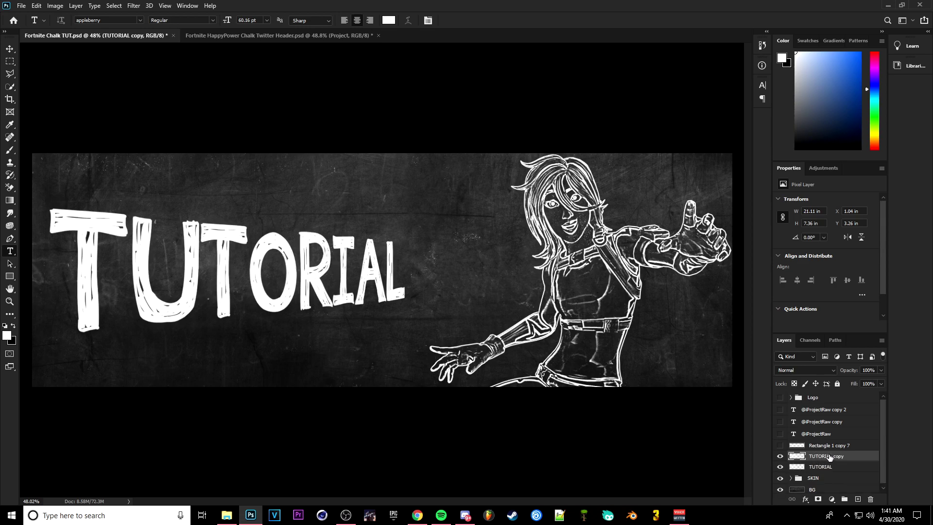
pyautogui.moveTo(830, 457); pyautogui.dragTo(826, 472)
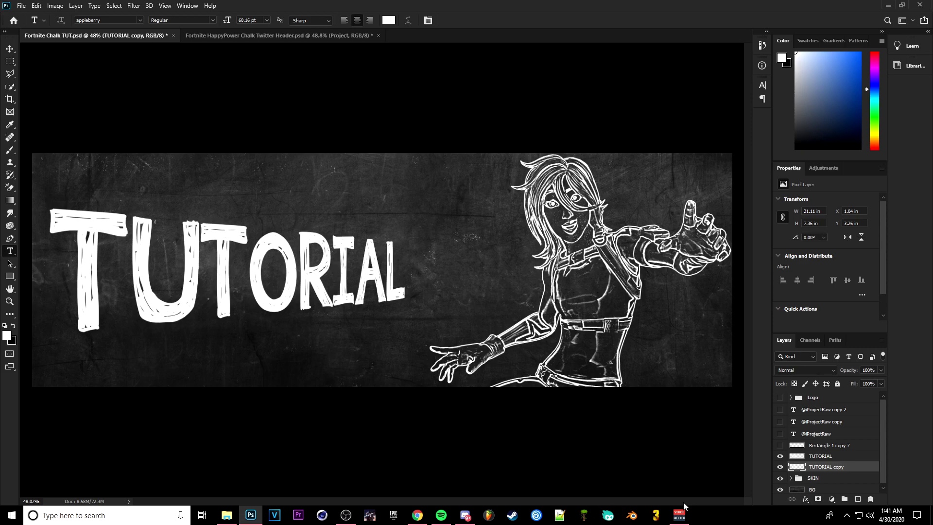
pyautogui.click(14, 47)
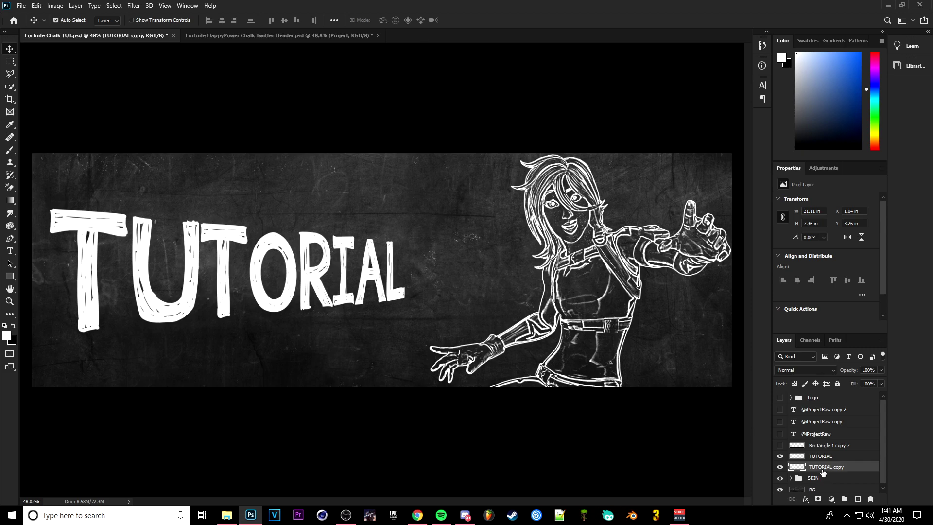
pyautogui.press('Down')
pyautogui.press('Down')
pyautogui.press('Down')
pyautogui.press('Down')
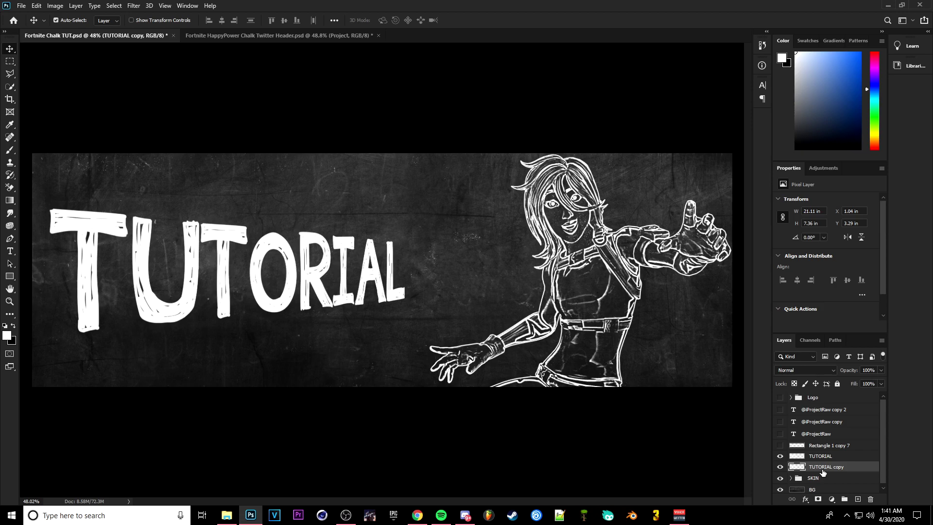
pyautogui.press('Left')
pyautogui.press('Left')
pyautogui.press('Left')
pyautogui.press('Left')
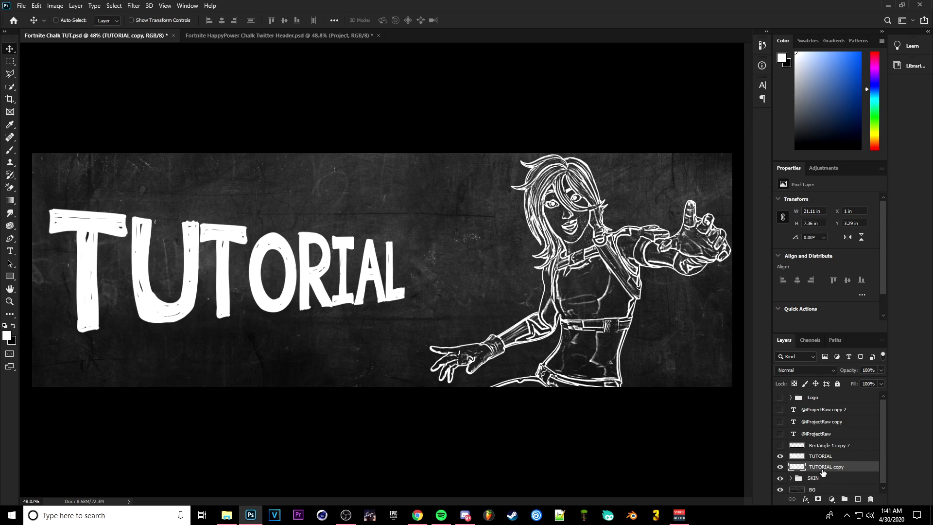
# - Stack more copies, each nudged down and left, until reaching TUTORIAL copy 20
pyautogui.hotkey('ctrl', 'j')
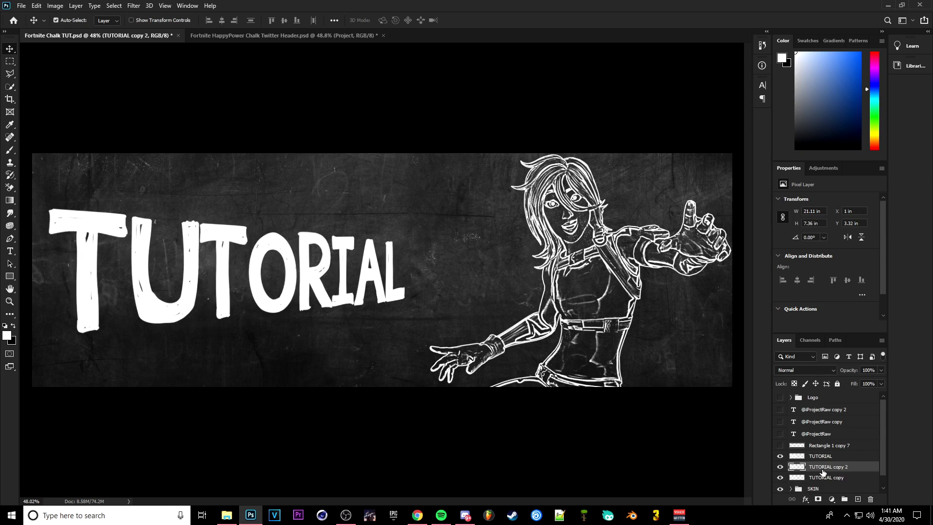
pyautogui.hotkey('ctrl', 'j')
pyautogui.press('Left')
pyautogui.press('Down')
pyautogui.hotkey('ctrl', 'j')
pyautogui.press('Left')
pyautogui.press('Down')
pyautogui.hotkey('ctrl', 'j')
pyautogui.press('Left')
pyautogui.press('Down')
pyautogui.hotkey('ctrl', 'j')
pyautogui.press('Left')
pyautogui.press('Down')
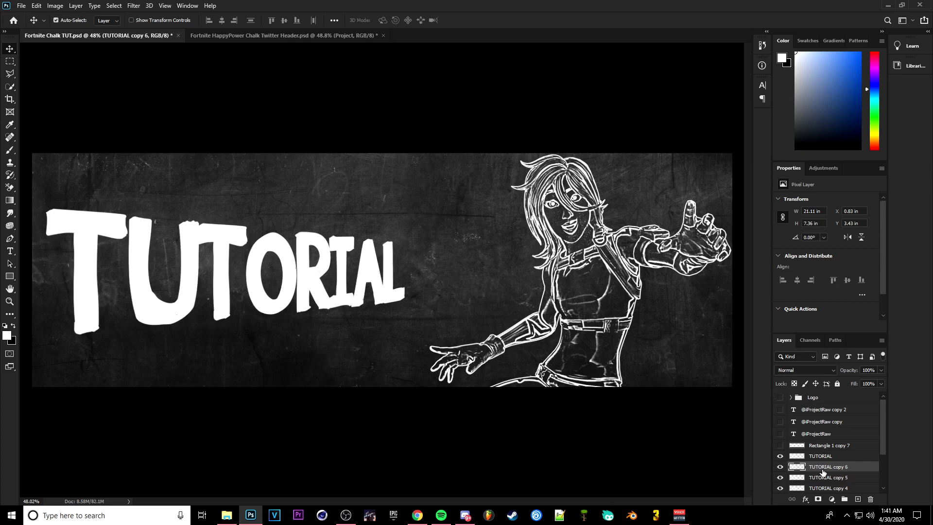
pyautogui.hotkey('ctrl', 'j')
pyautogui.press('Left')
pyautogui.press('Down')
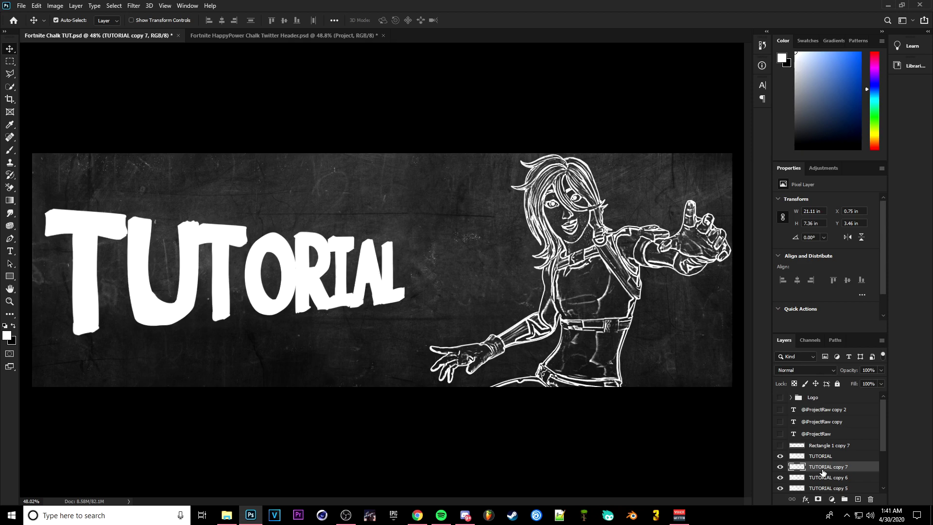
pyautogui.hotkey('ctrl', 'j')
pyautogui.press('Left')
pyautogui.press('Down')
pyautogui.hotkey('ctrl', 'j')
pyautogui.press('Left')
pyautogui.press('Down')
pyautogui.hotkey('ctrl', 'j')
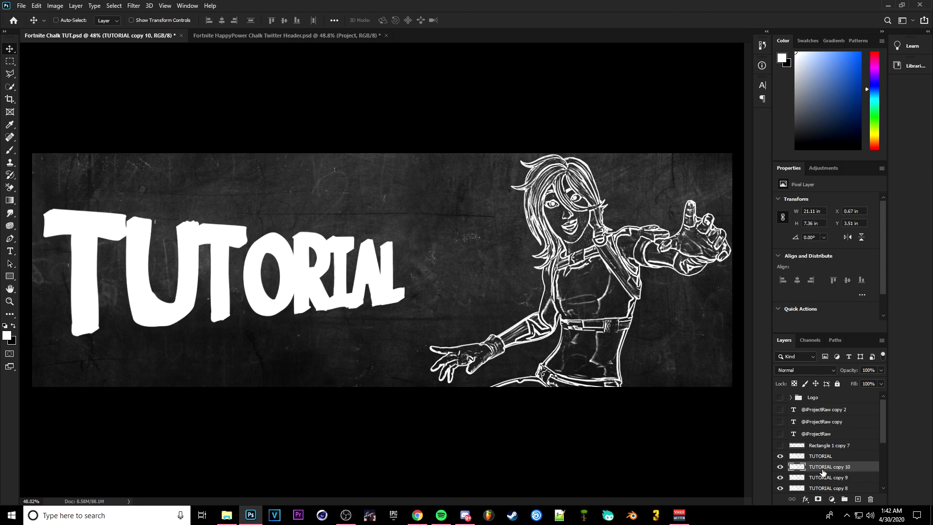
pyautogui.press('Left')
pyautogui.press('Down')
pyautogui.hotkey('ctrl', 'j')
pyautogui.press('Left')
pyautogui.press('Down')
pyautogui.hotkey('ctrl', 'j')
pyautogui.press('Left')
pyautogui.press('Down')
pyautogui.hotkey('ctrl', 'j')
pyautogui.press('Left')
pyautogui.press('Down')
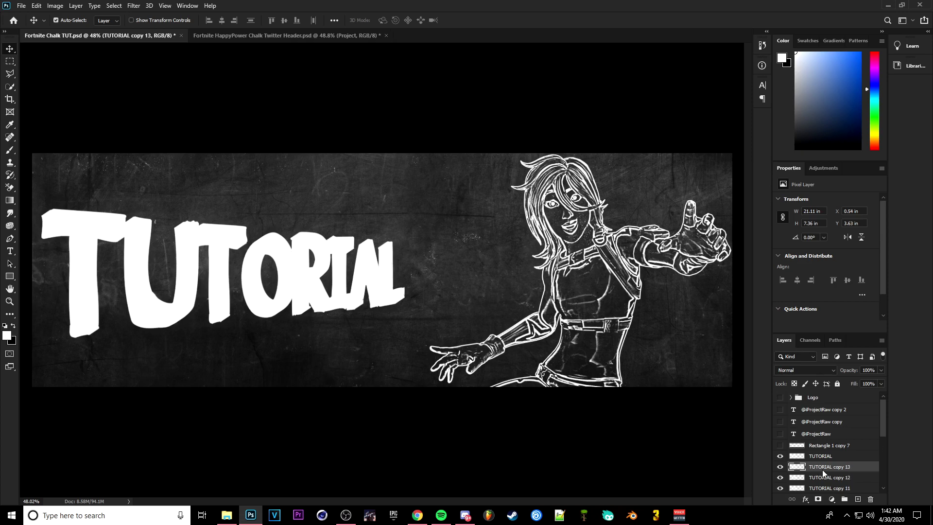
pyautogui.hotkey('ctrl', 'j')
pyautogui.press('Left')
pyautogui.press('Down')
pyautogui.hotkey('ctrl', 'j')
pyautogui.press('Left')
pyautogui.press('Down')
pyautogui.press('Left')
pyautogui.press('Down')
pyautogui.hotkey('ctrl', 'j')
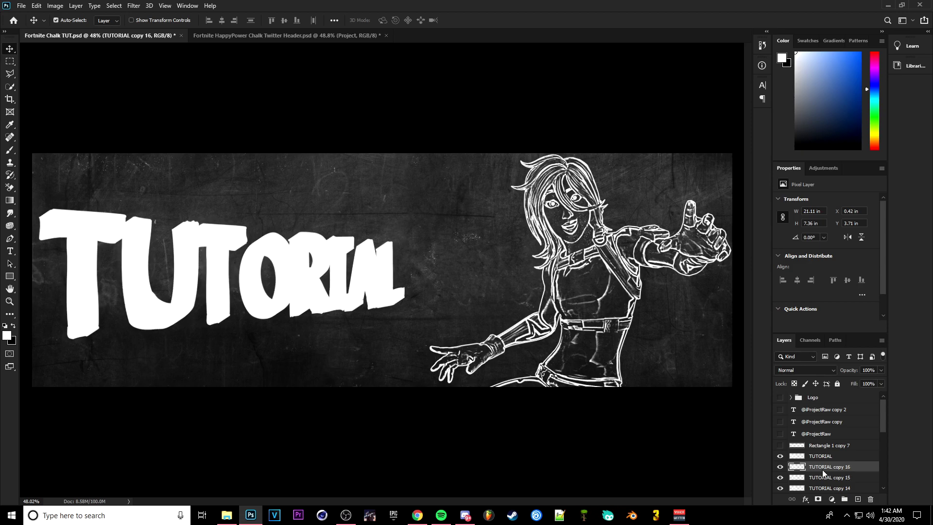
pyautogui.press('Left')
pyautogui.press('Down')
pyautogui.hotkey('ctrl', 'j')
pyautogui.press('Left')
pyautogui.press('Down')
pyautogui.hotkey('ctrl', 'j')
pyautogui.press('Left')
pyautogui.press('Down')
pyautogui.hotkey('ctrl', 'j')
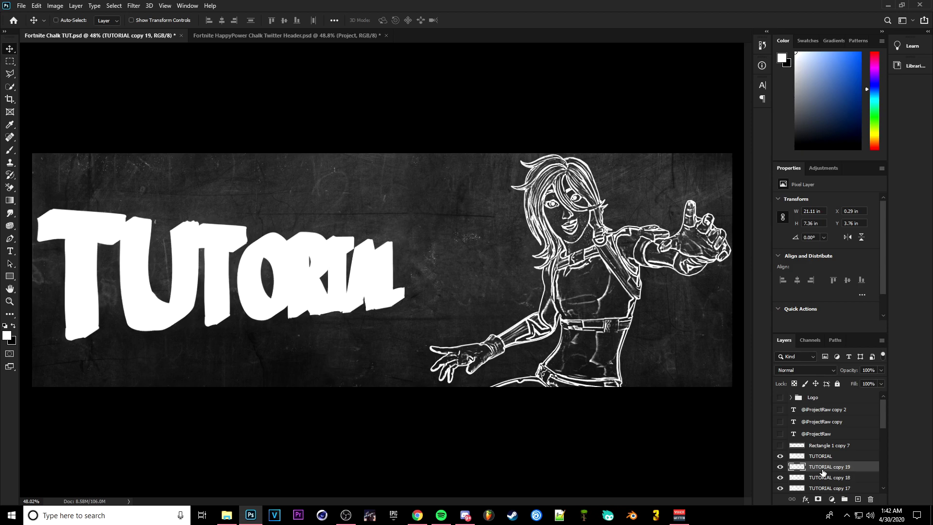
pyautogui.press('Left')
pyautogui.press('Down')
pyautogui.hotkey('ctrl', 'j')
pyautogui.press('Left')
pyautogui.press('Down')
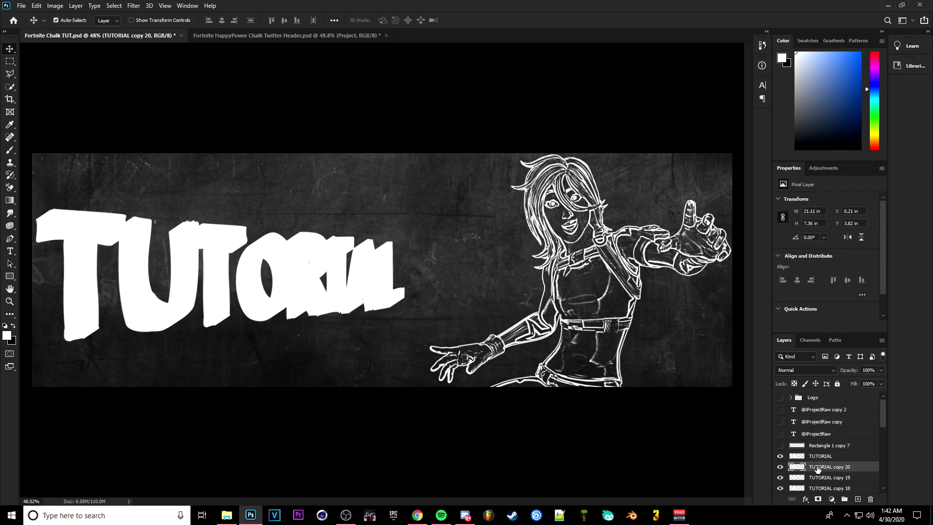
pyautogui.scroll(-8, 839, 439)
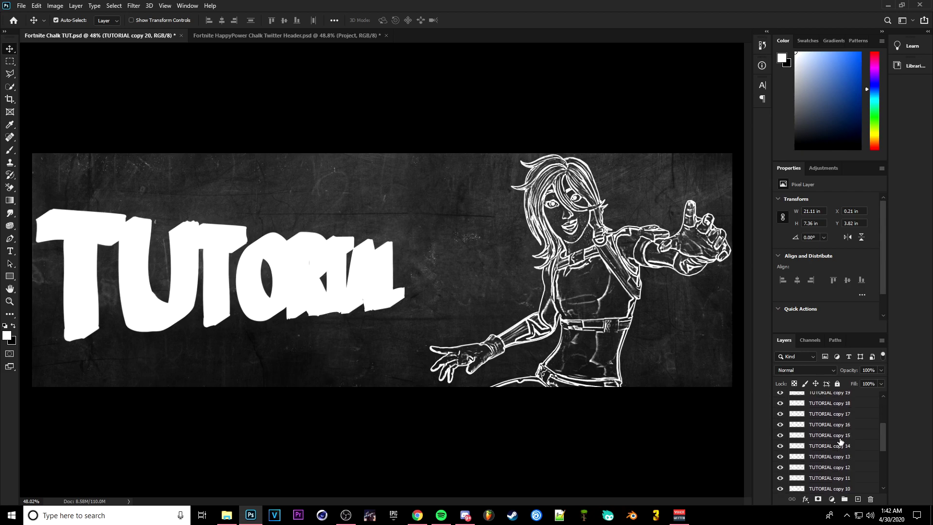
pyautogui.scroll(7, 843, 453)
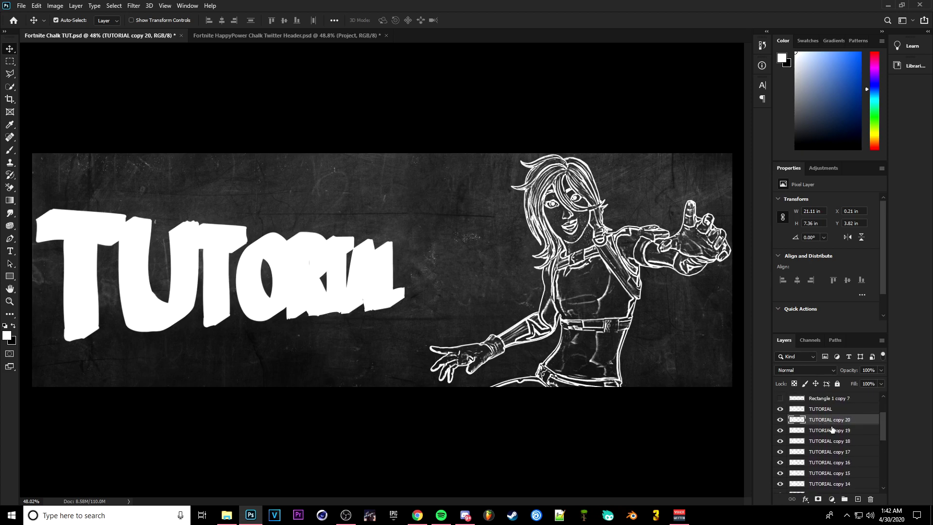
pyautogui.scroll(2, 832, 429)
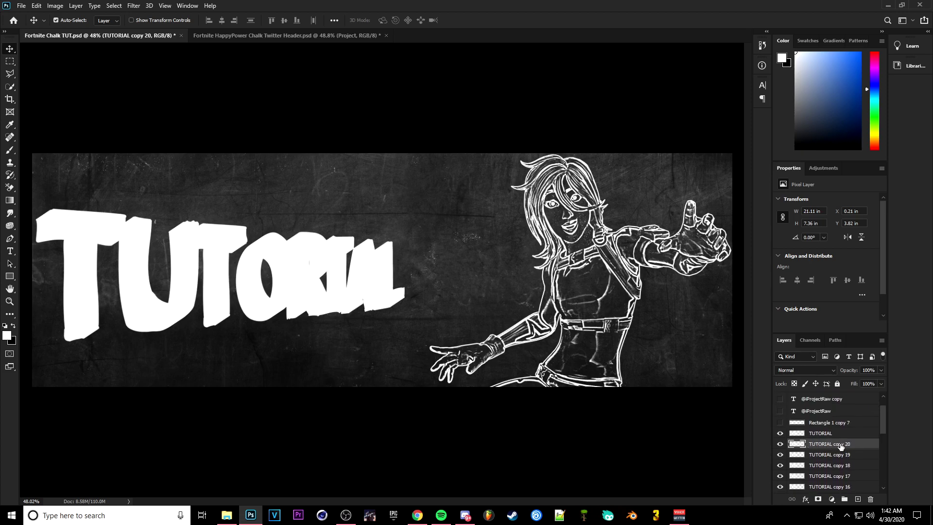
pyautogui.scroll(-8, 843, 452)
# - Merge the TUTORIAL copies into TUTORIAL copy 20, set Overlay at 80% fill, and open its Layer Style
pyautogui.keyDown('shift'); pyautogui.click(837, 464); pyautogui.keyUp('shift')
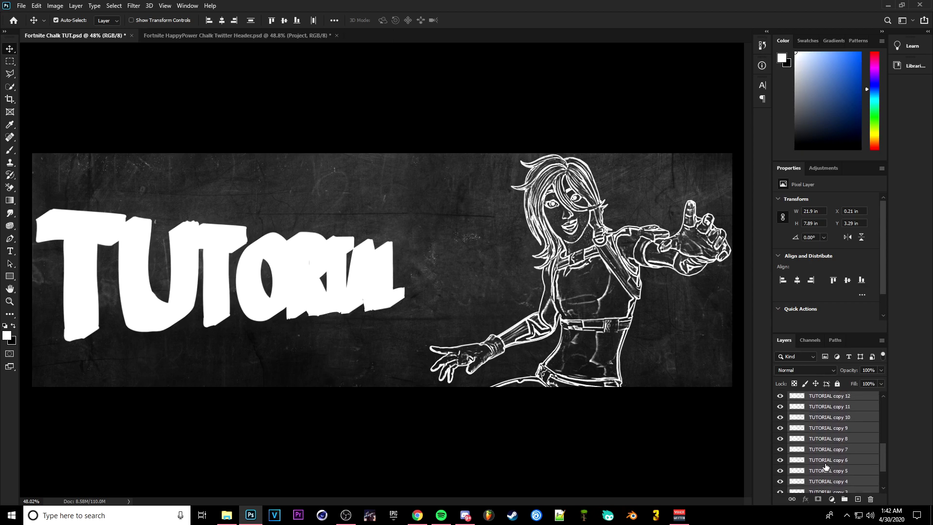
pyautogui.hotkey('ctrl', 'e')
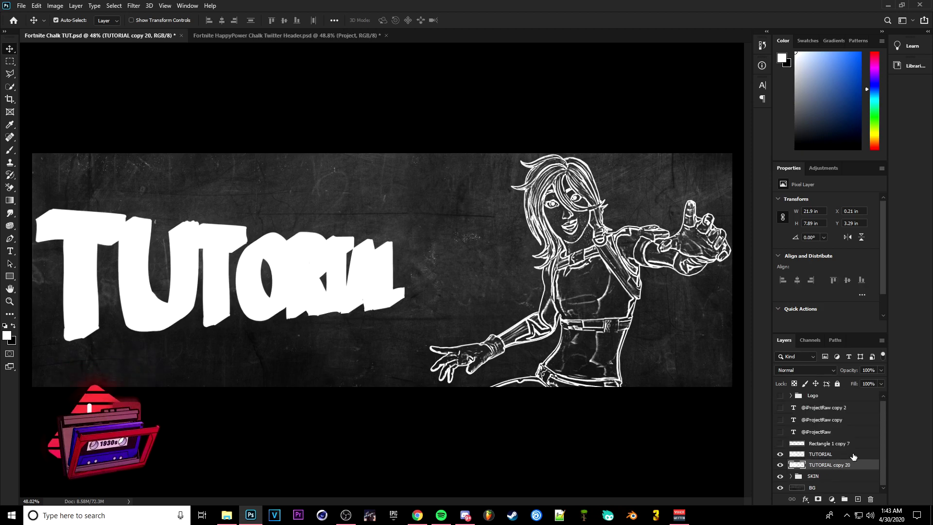
pyautogui.click(824, 366)
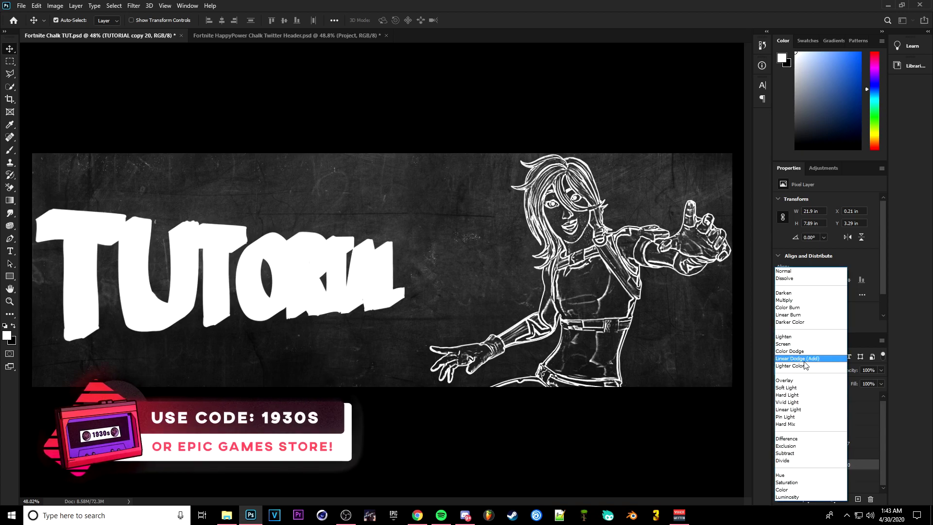
pyautogui.click(790, 380)
pyautogui.click(872, 384)
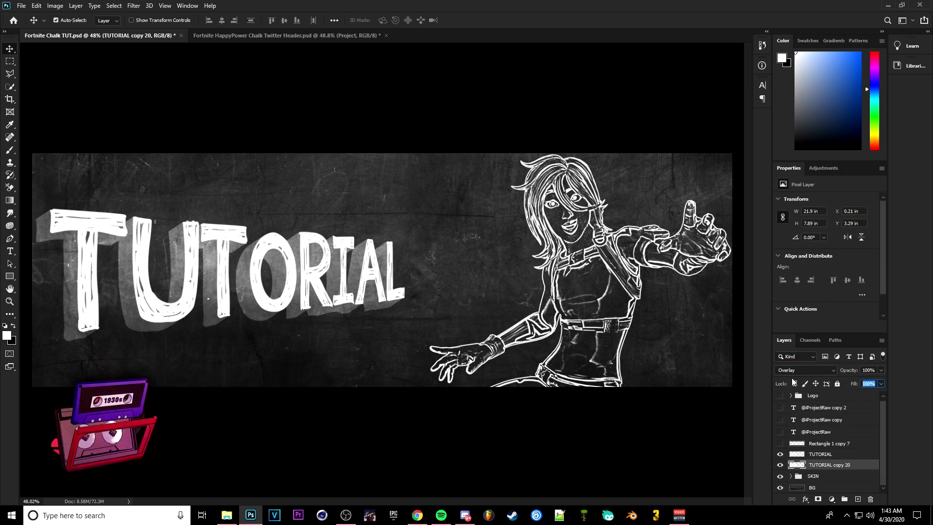
pyautogui.write('80')
pyautogui.press('Return')
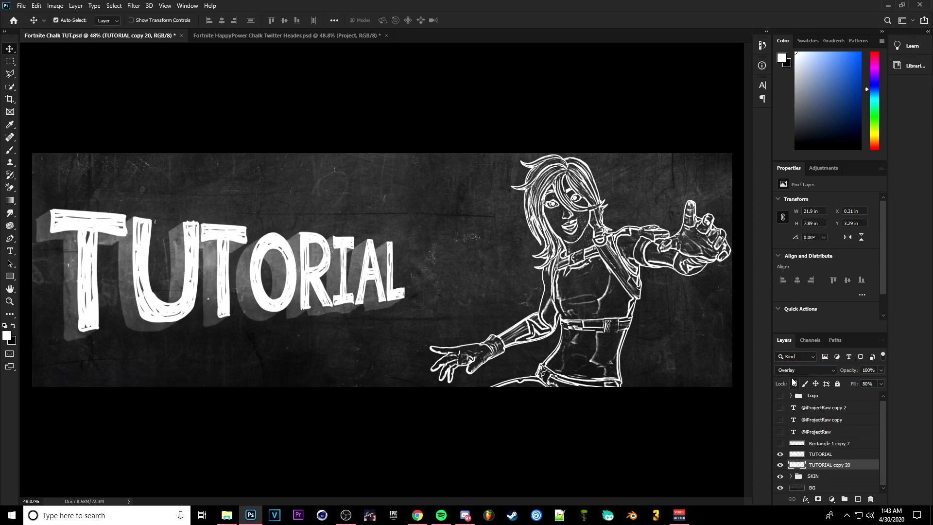
pyautogui.doubleClick(868, 469)
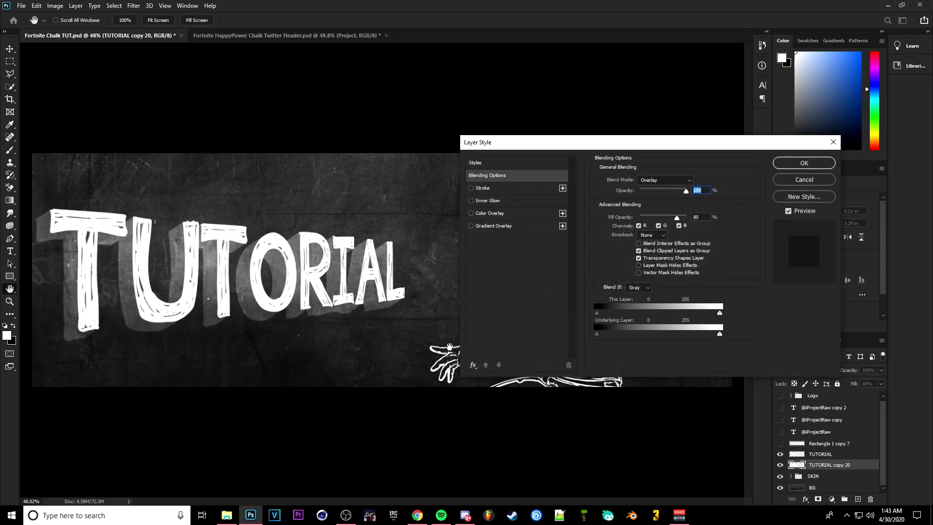
# - Add a Dissolve stroke at 60% opacity to the TUTORIAL copy 20 shadow layer
pyautogui.click(481, 189)
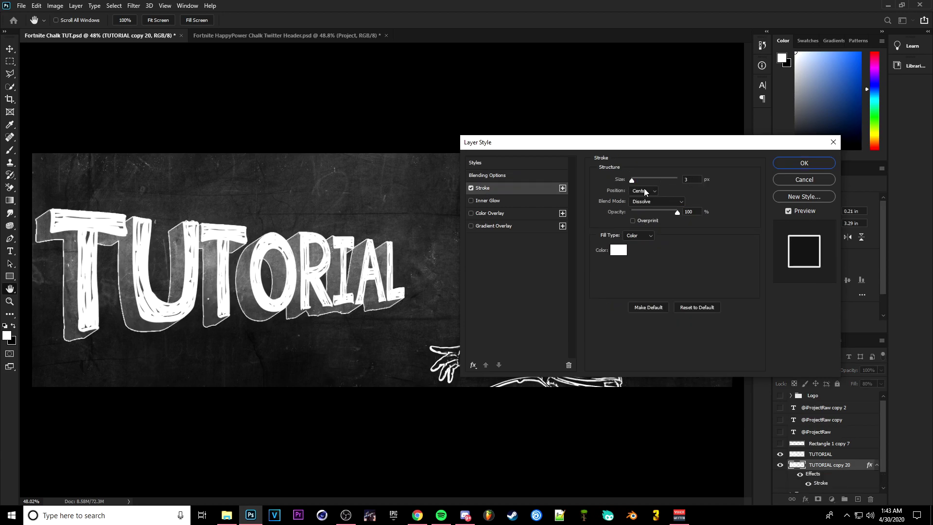
pyautogui.click(676, 213)
pyautogui.write('60')
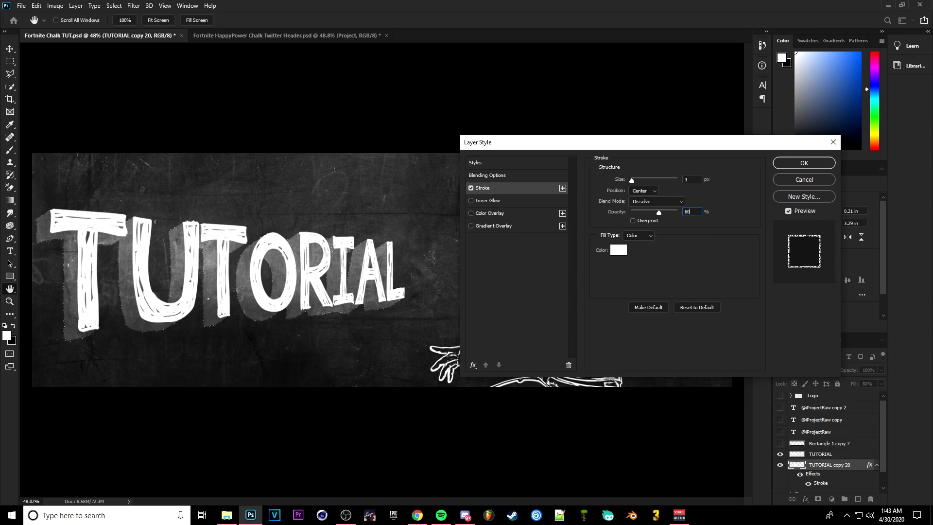
pyautogui.press('Return')
# - Copy the stroke onto the TUTORIAL layer, thin it to 2 px, and group the layers as TEXT
pyautogui.moveTo(869, 464); pyautogui.dragTo(847, 451)
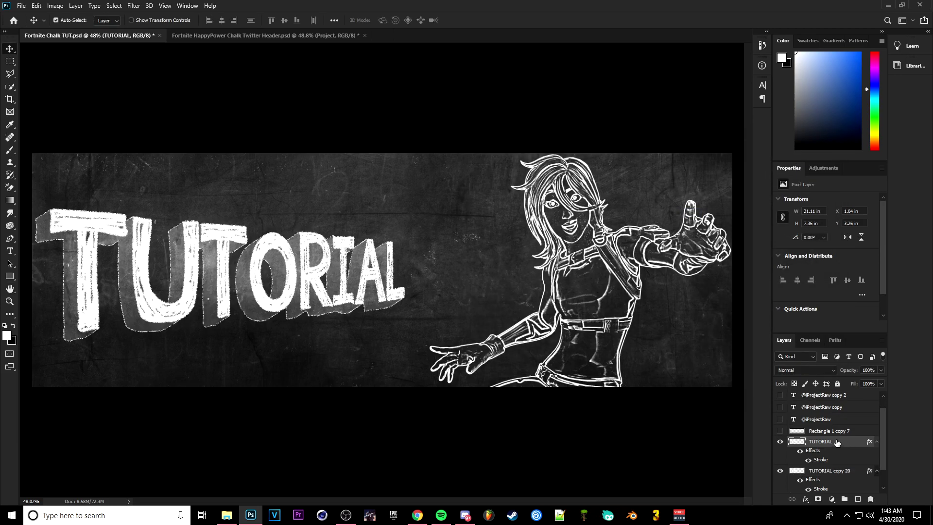
pyautogui.press('h')
pyautogui.doubleClick(844, 450)
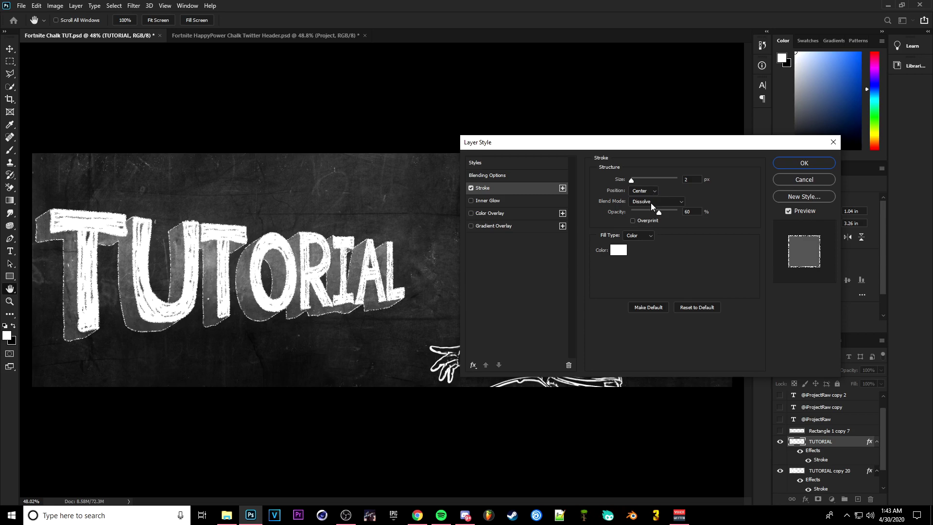
pyautogui.click(790, 165)
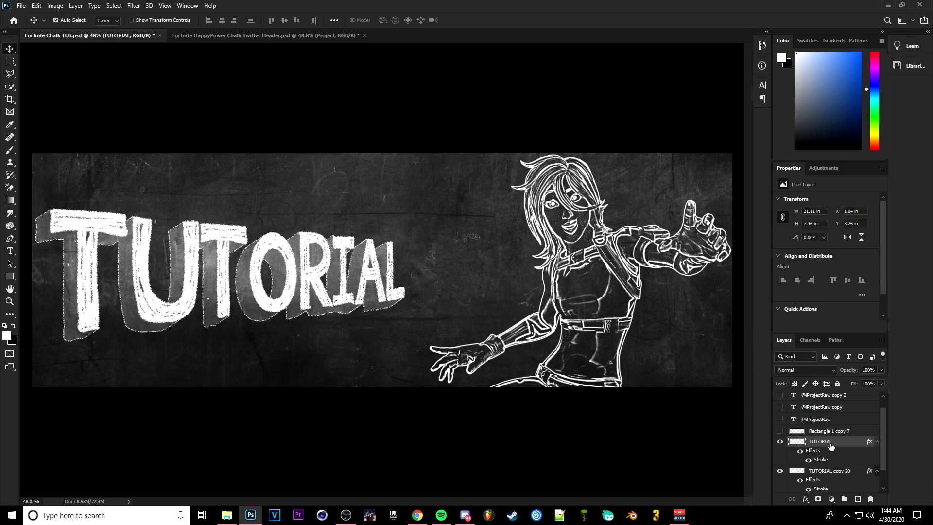
pyautogui.hotkey('ctrl', 'z')
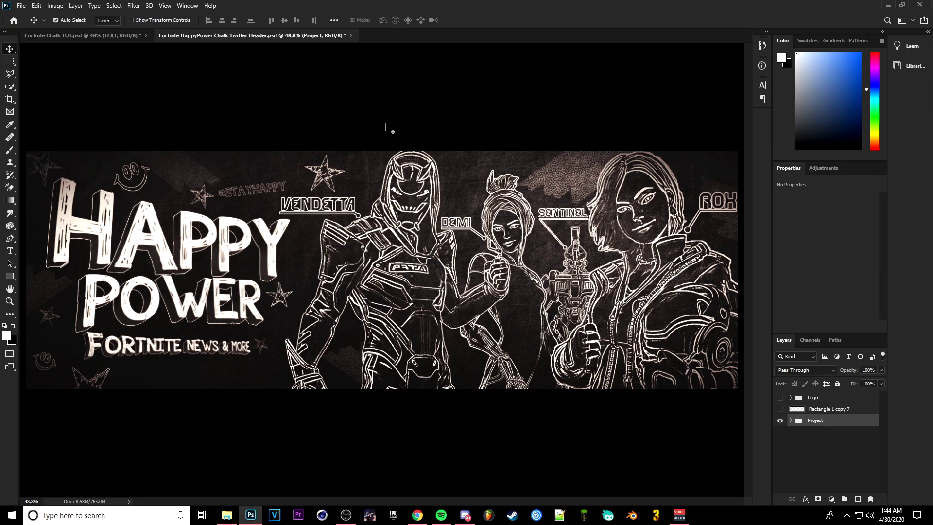
# - Return to the Fortnite Chalk TUT.psd document, then bring up Chrome's 'drawn star icon' image results
pyautogui.click(122, 37)
pyautogui.click(417, 515)
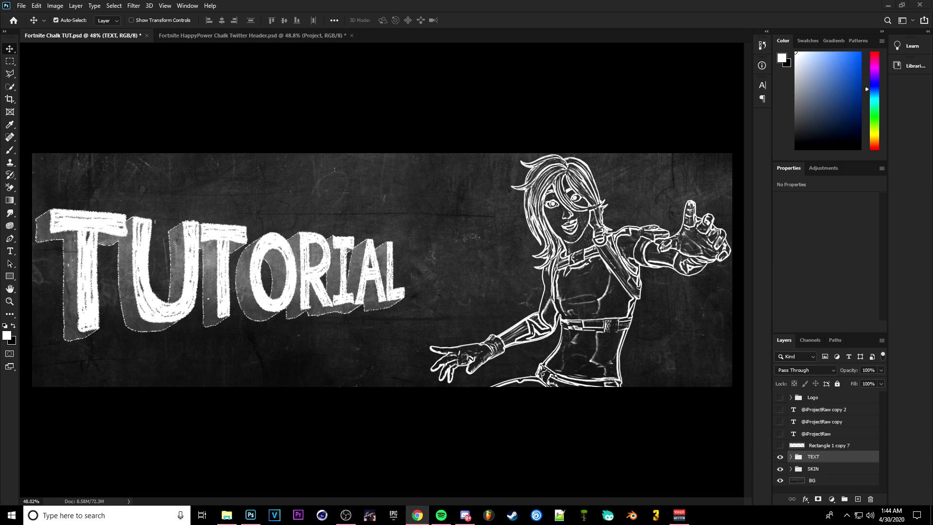
pyautogui.hotkey('alt', 'Tab')
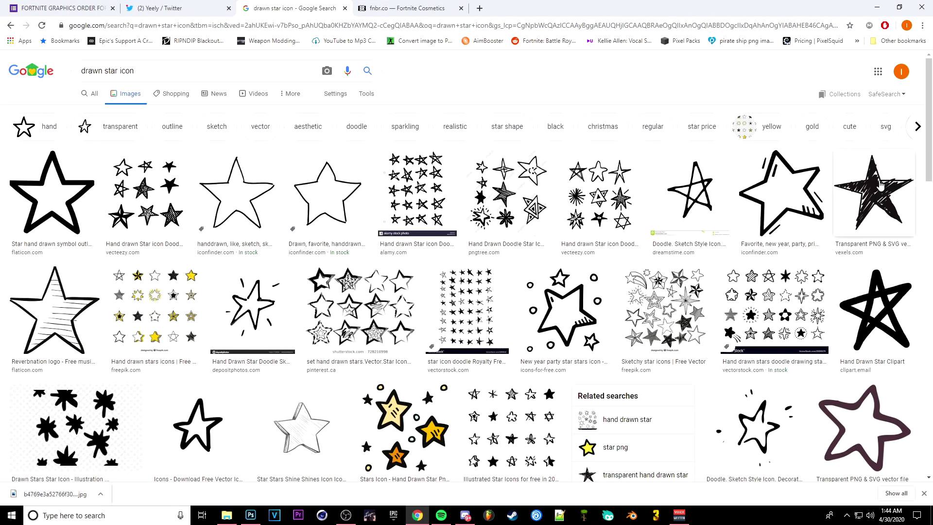
# - Save the scribbled vexels hand-drawn star image from Google Images as a PNG
pyautogui.click(881, 185)
pyautogui.rightClick(745, 175)
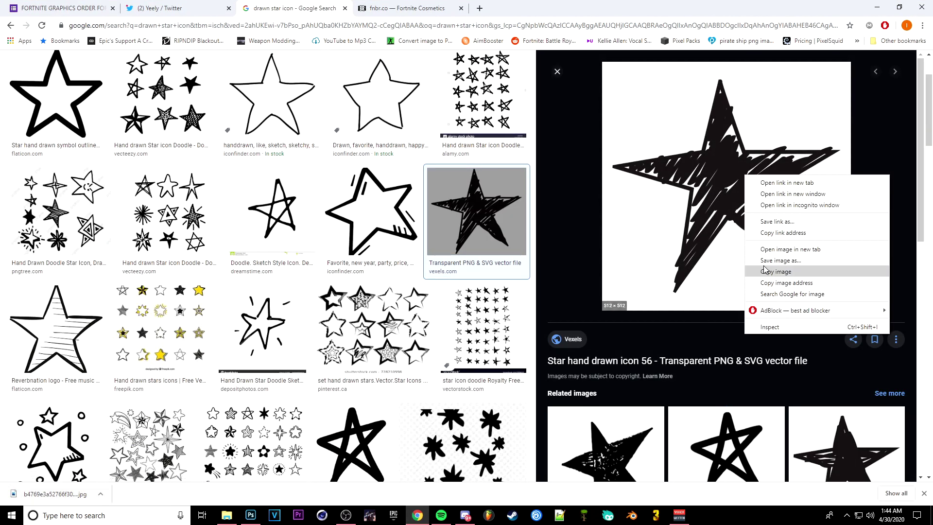
pyautogui.click(777, 260)
pyautogui.click(384, 261)
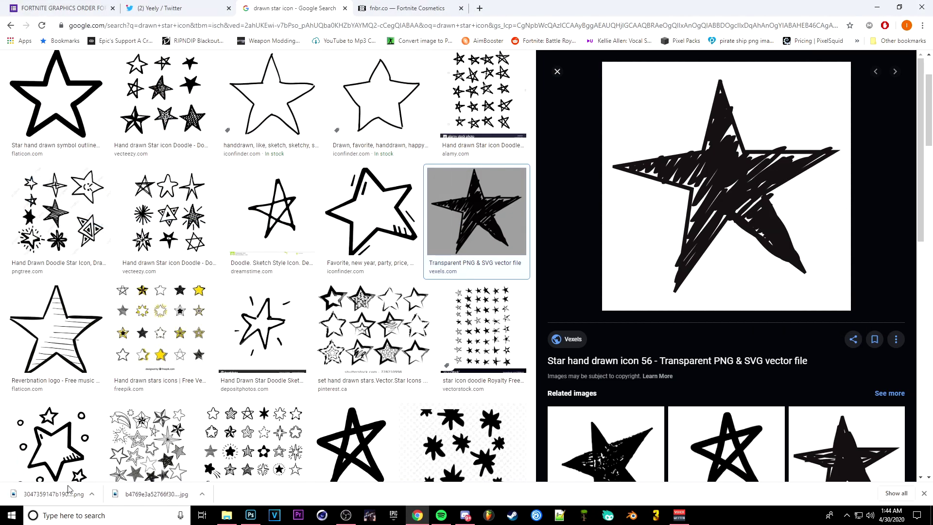
# - Place the downloaded star at the header's top middle, scaled to about 87% and slightly tilted
pyautogui.moveTo(68, 489); pyautogui.dragTo(440, 245)
pyautogui.moveTo(520, 292); pyautogui.dragTo(505, 190)
pyautogui.moveTo(476, 223); pyautogui.dragTo(489, 189)
# - Rasterize the placed star layer and give it a white Color Overlay
pyautogui.click(471, 20)
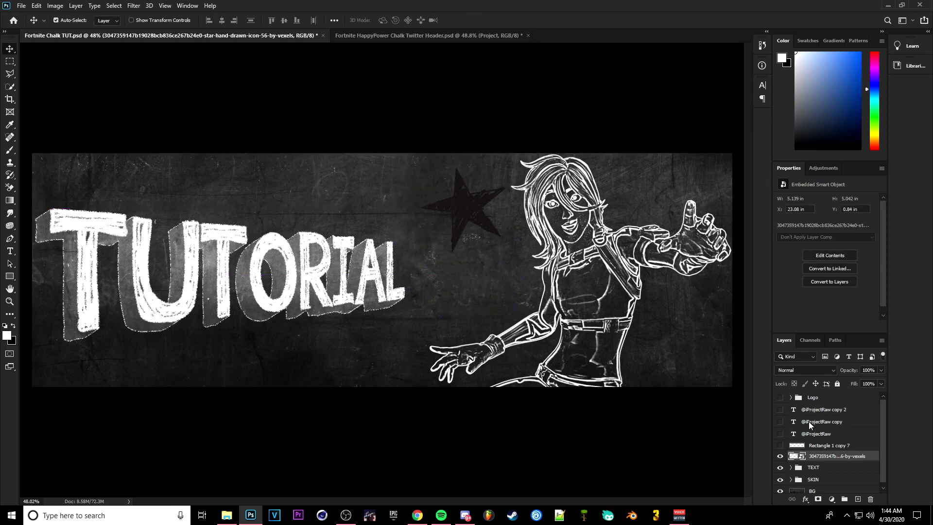
pyautogui.rightClick(845, 457)
pyautogui.click(797, 214)
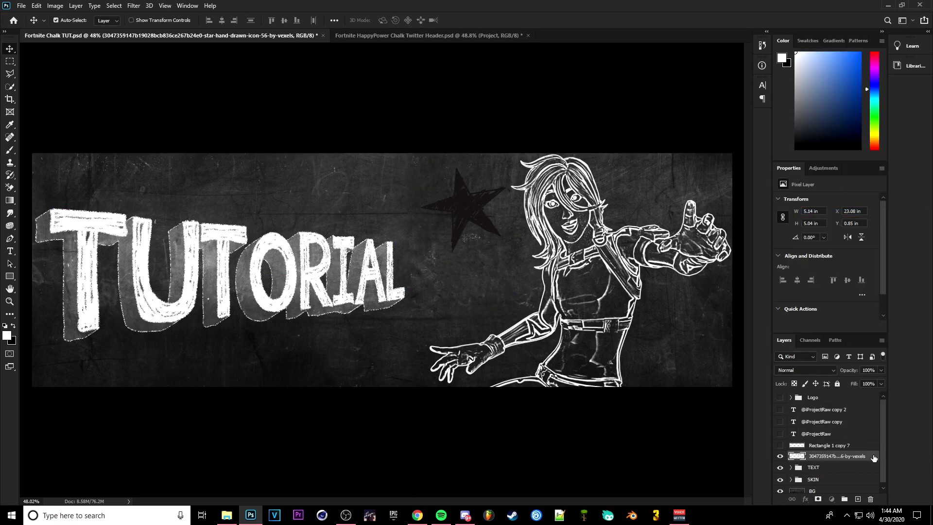
pyautogui.hotkey('alt', 'l')
pyautogui.press('y')
pyautogui.press('b')
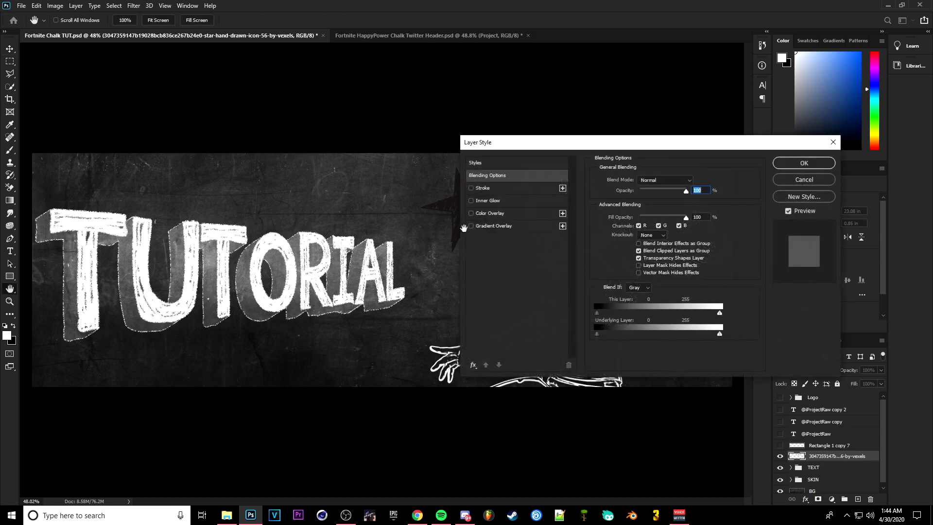
pyautogui.click(490, 213)
pyautogui.click(695, 181)
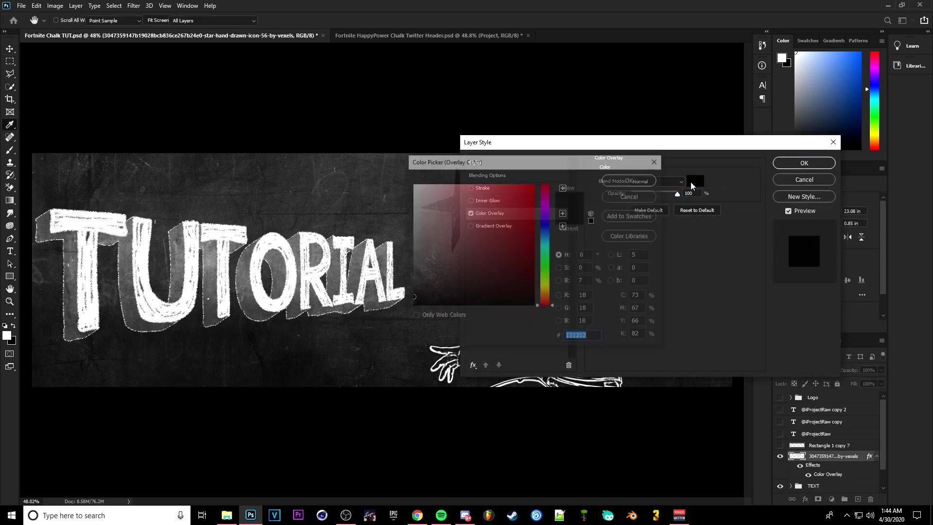
pyautogui.click(413, 184)
pyautogui.click(631, 179)
pyautogui.click(804, 163)
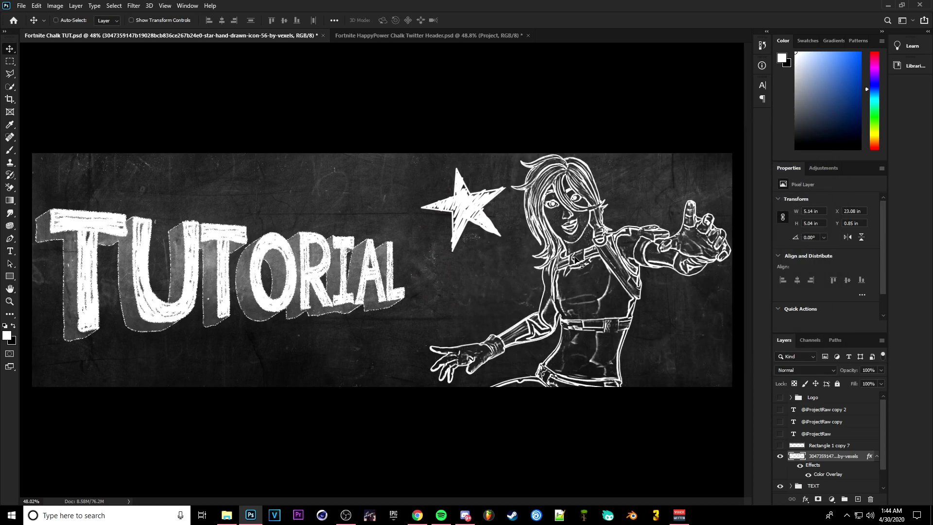
# - Position the white star above the text and add a smaller, horizontally flipped copy
pyautogui.hotkey('ctrl', 't')
pyautogui.moveTo(449, 221); pyautogui.dragTo(428, 297)
pyautogui.press('Return')
pyautogui.hotkey('ctrl', 'alt', 't')
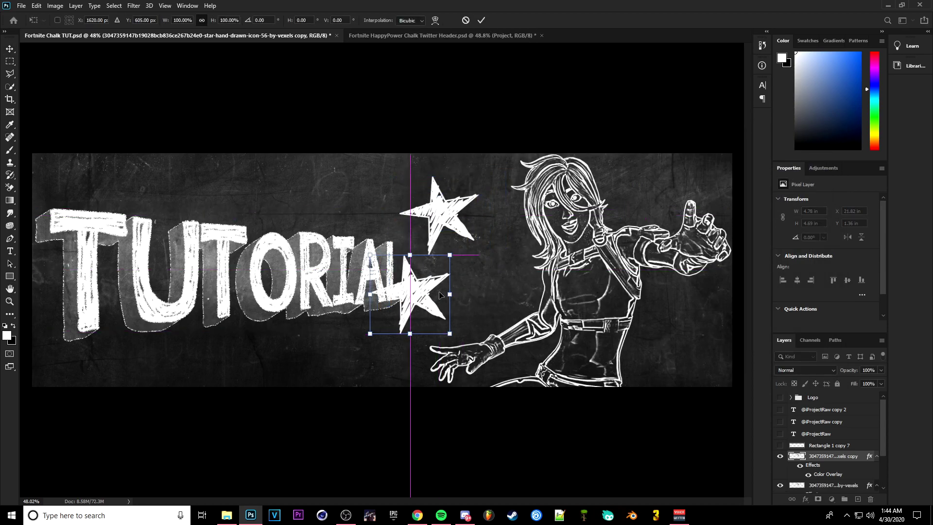
pyautogui.rightClick(417, 295)
pyautogui.click(442, 458)
pyautogui.moveTo(409, 251); pyautogui.dragTo(379, 357)
pyautogui.click(481, 20)
# - Add a third star copy, moved and rotated down-left
pyautogui.hotkey('ctrl', 'alt', 't')
pyautogui.moveTo(418, 325); pyautogui.dragTo(395, 341)
pyautogui.click(481, 20)
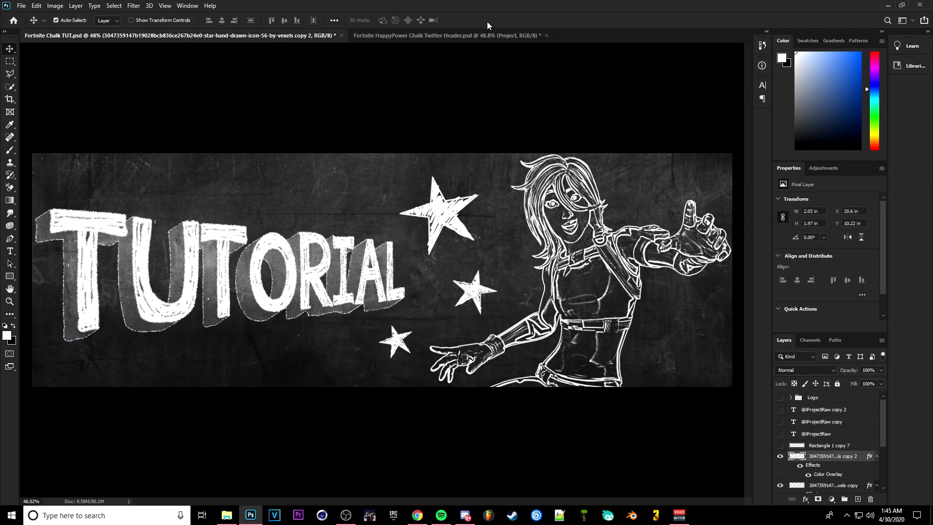
# - Select the three star layers and rasterize their white overlay layer styles
pyautogui.click(876, 456)
pyautogui.keyDown('shift'); pyautogui.click(869, 459); pyautogui.keyUp('shift')
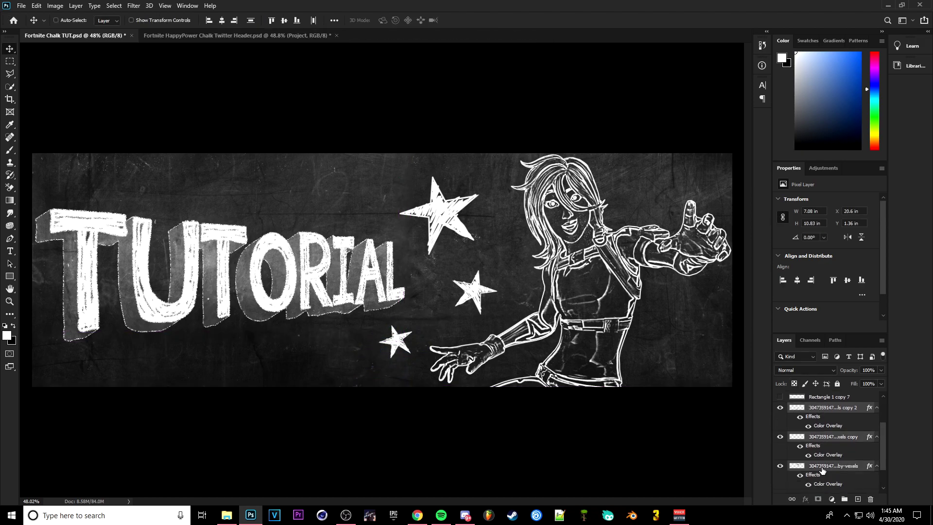
pyautogui.hotkey('ctrl', 'e')
pyautogui.hotkey('ctrl', 'z')
pyautogui.rightClick(855, 456)
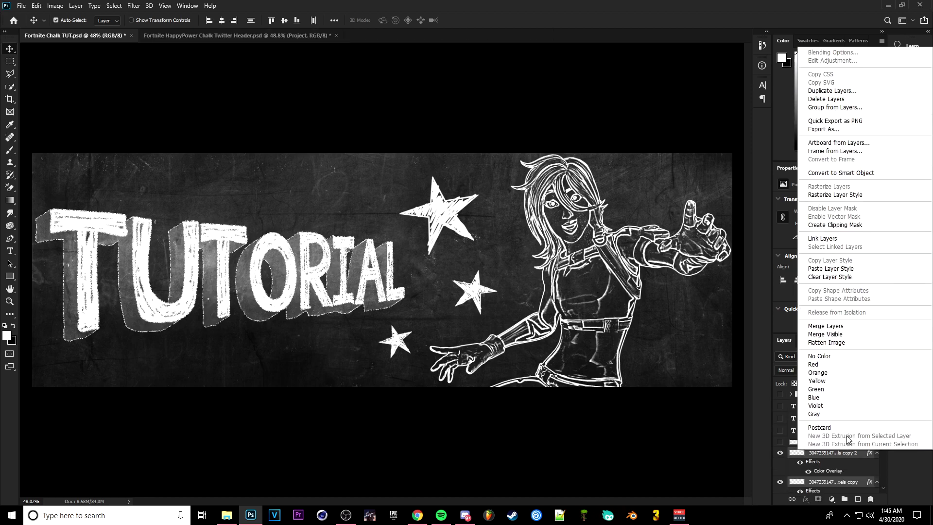
pyautogui.click(835, 195)
pyautogui.scroll(-1, 839, 465)
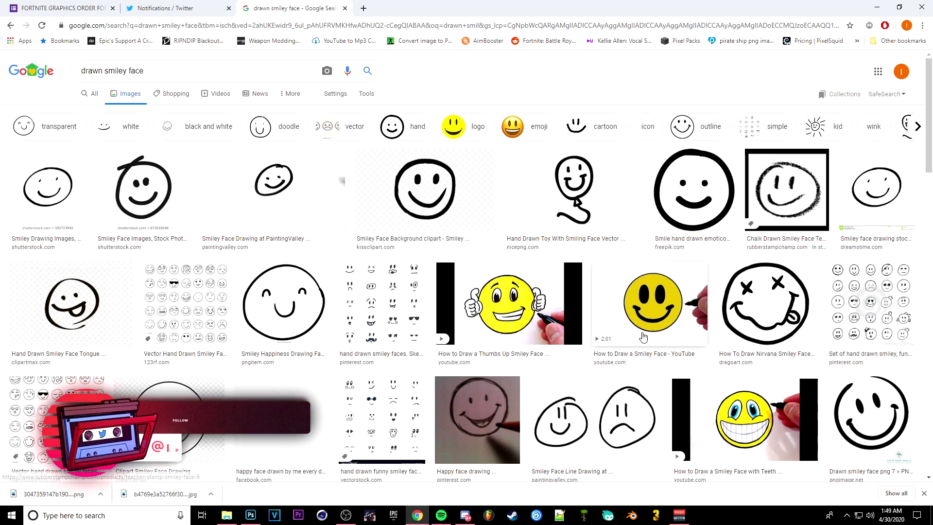
# - Browse the image results and preview two hand-drawn smiley face images
pyautogui.scroll(-4, 642, 336)
pyautogui.click(302, 232)
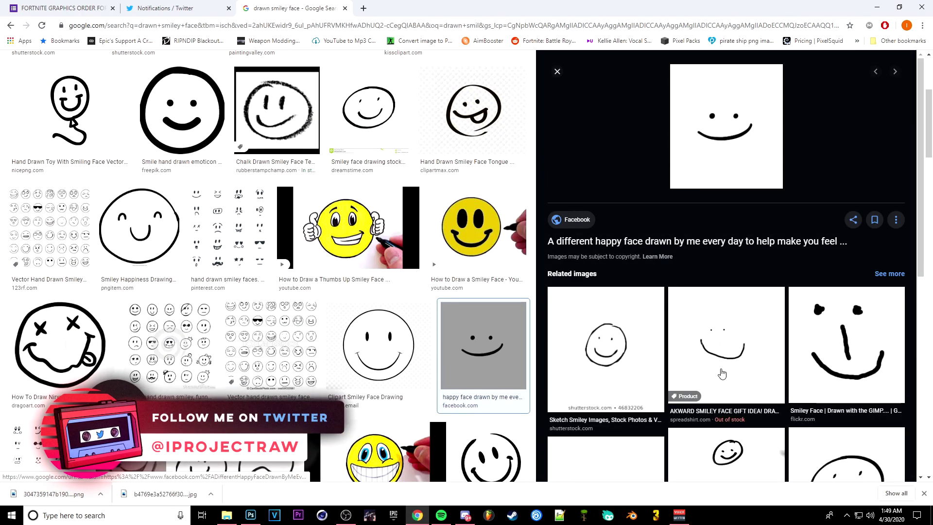
pyautogui.scroll(4, 722, 373)
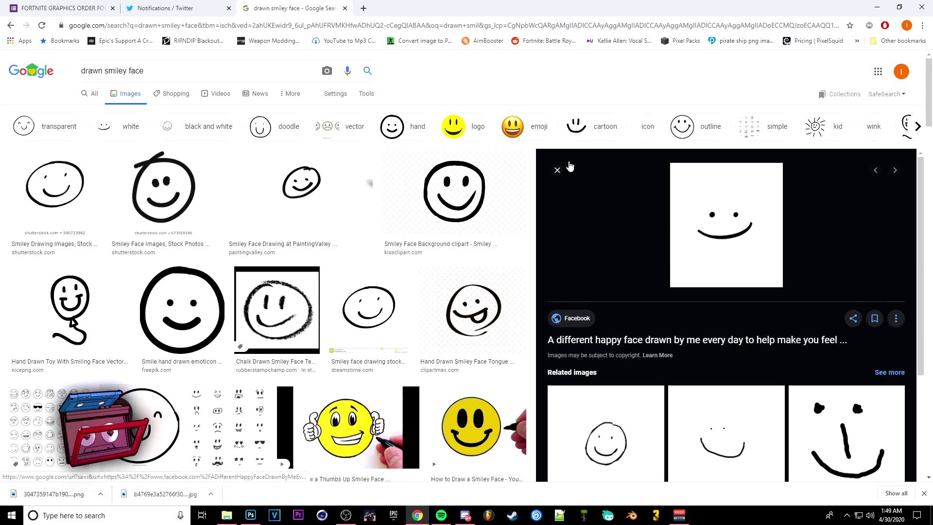
pyautogui.click(557, 169)
pyautogui.scroll(-5, 400, 322)
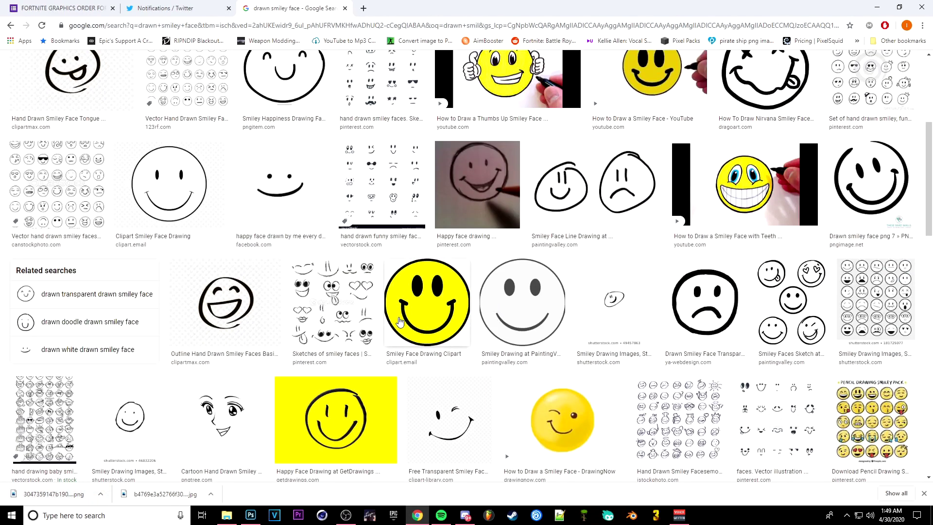
pyautogui.scroll(-6, 400, 321)
pyautogui.scroll(-3, 39, 176)
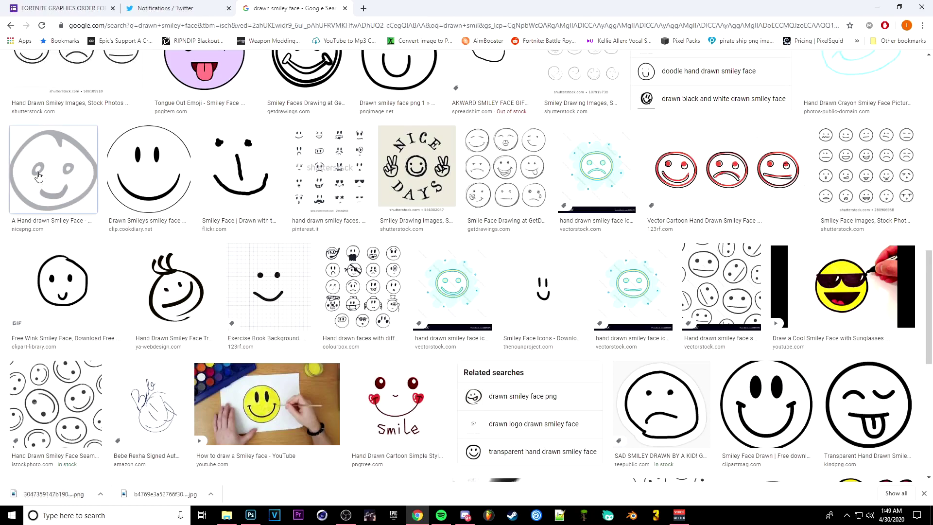
pyautogui.click(39, 176)
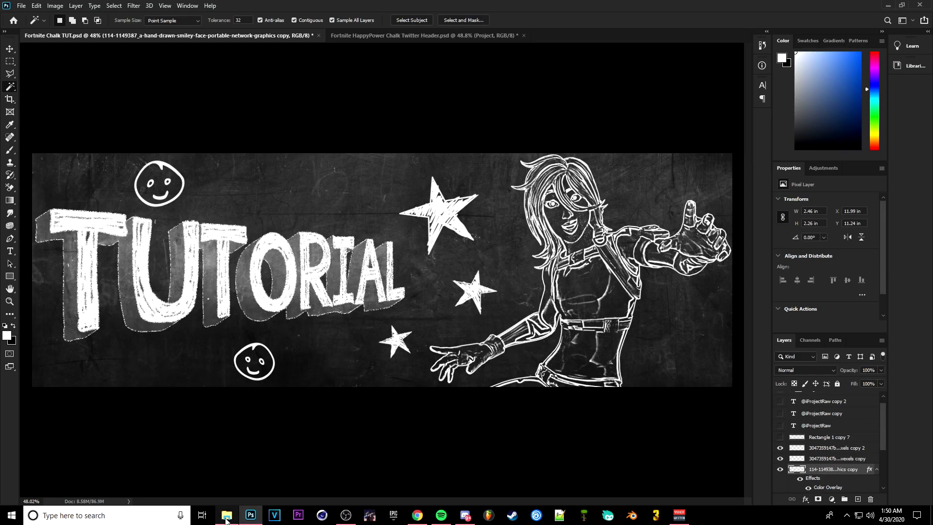
pyautogui.click(417, 515)
pyautogui.scroll(15, 383, 88)
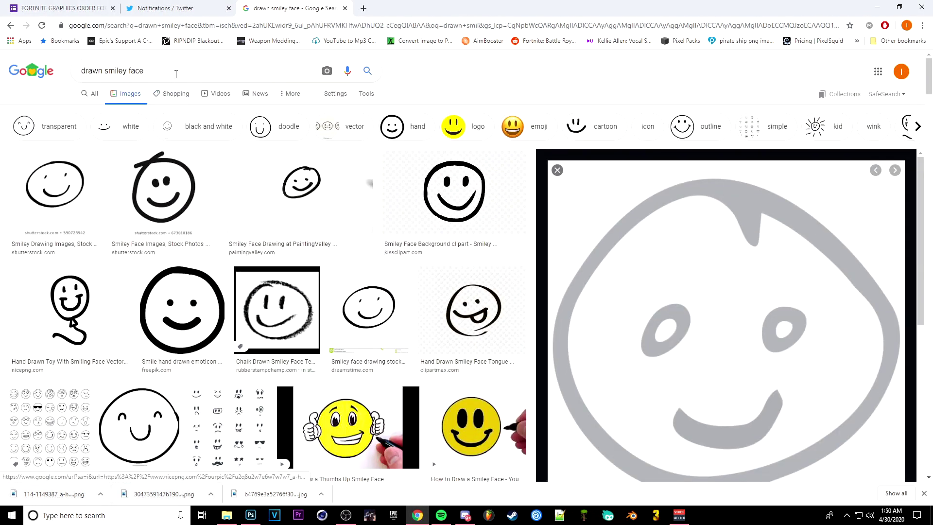
# - Search Google Images for 'vignette png' and save the transparent black vignette, dragging it into Photoshop
pyautogui.moveTo(176, 74); pyautogui.dragTo(77, 72)
pyautogui.write('vig')
pyautogui.press('Down')
pyautogui.press('Return')
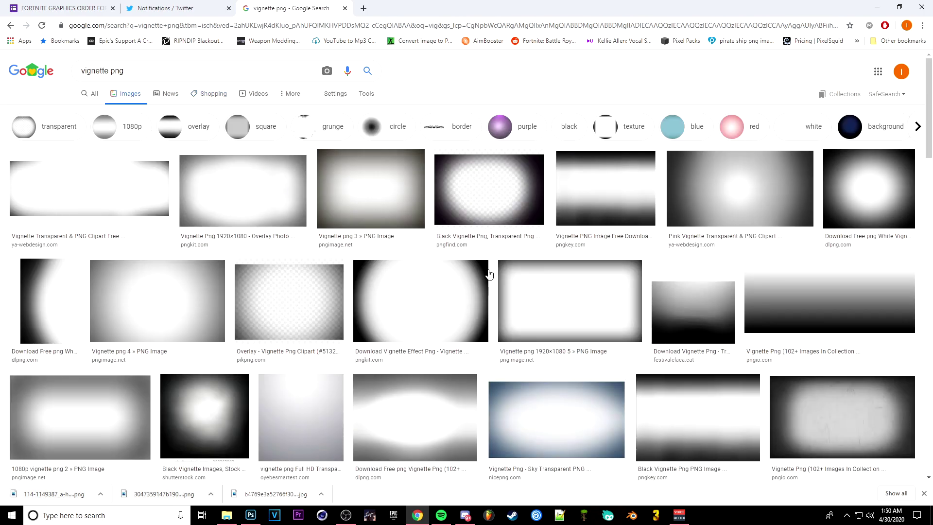
pyautogui.click(87, 188)
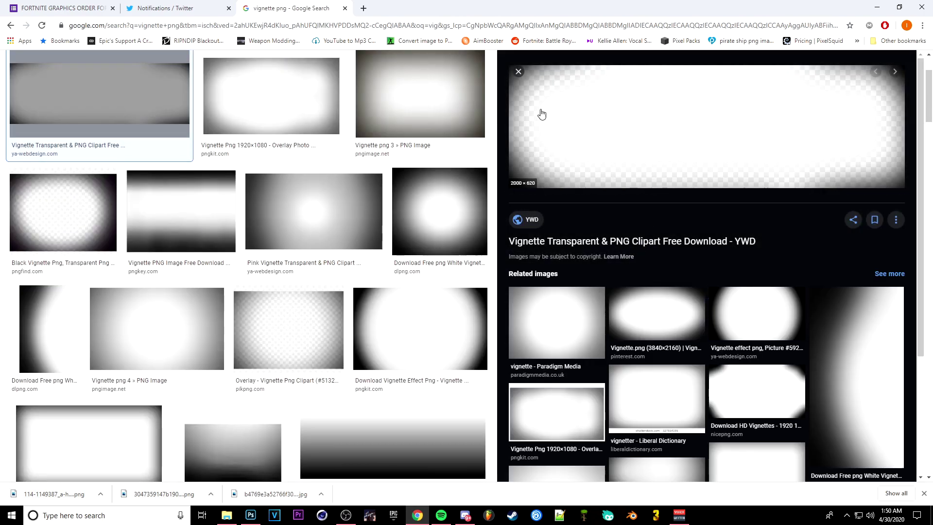
pyautogui.rightClick(599, 111)
pyautogui.click(641, 196)
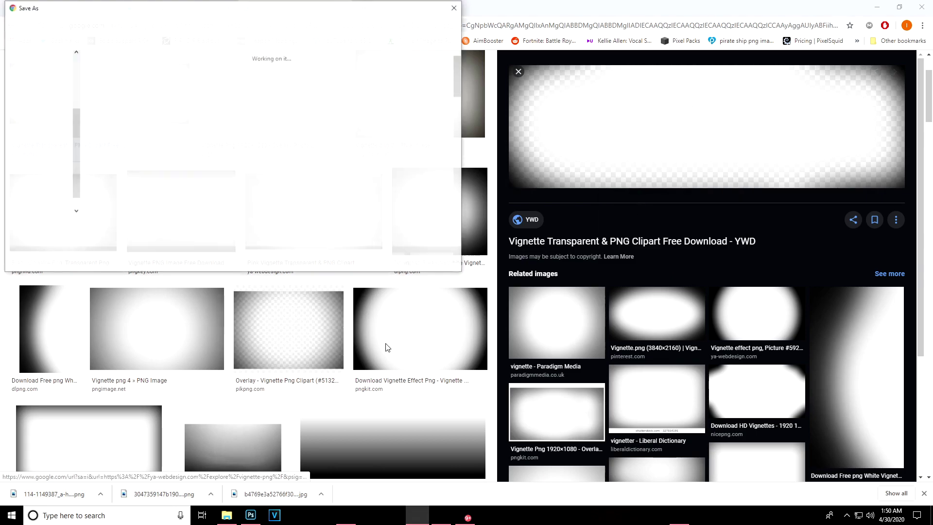
pyautogui.click(384, 259)
pyautogui.moveTo(49, 494); pyautogui.dragTo(252, 239)
# - Stretch the vignette to about 41.18 × 15.33 in, raise its layer, and hide Rectangle 1 copy 7
pyautogui.moveTo(498, 295); pyautogui.dragTo(731, 386)
pyautogui.click(470, 20)
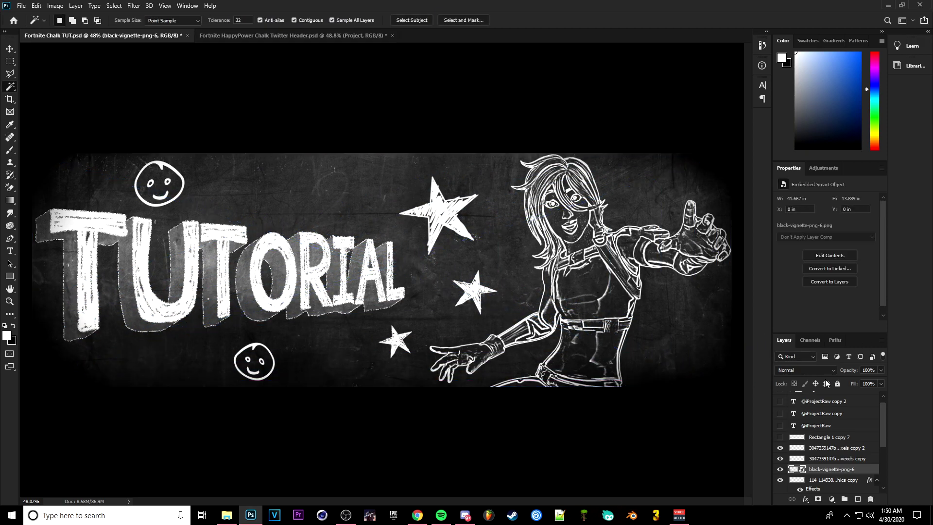
pyautogui.moveTo(826, 478); pyautogui.dragTo(826, 450)
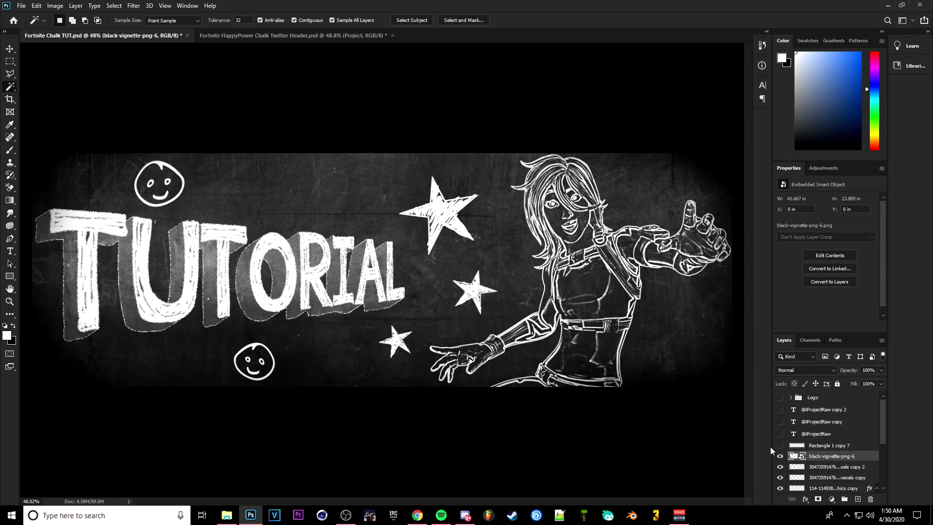
pyautogui.hotkey('ctrl', '-')
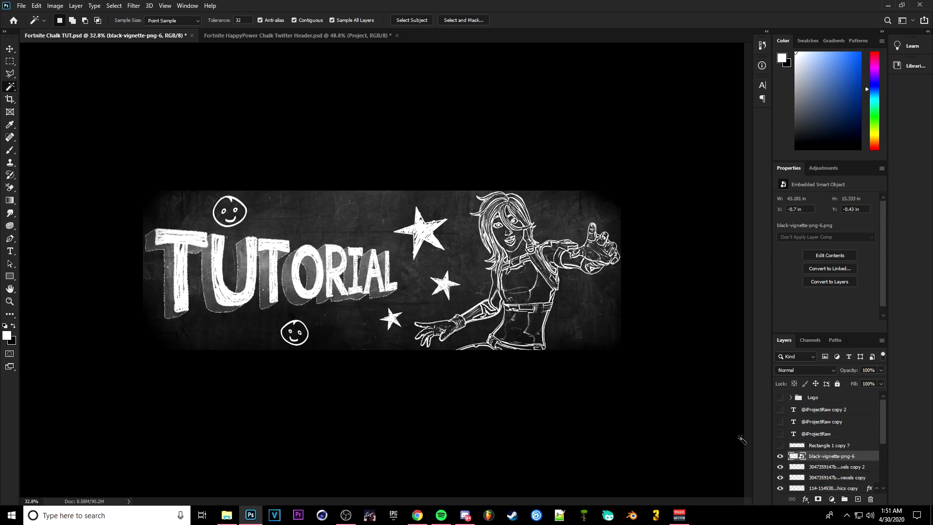
pyautogui.click(780, 445)
pyautogui.hotkey('ctrl', '+')
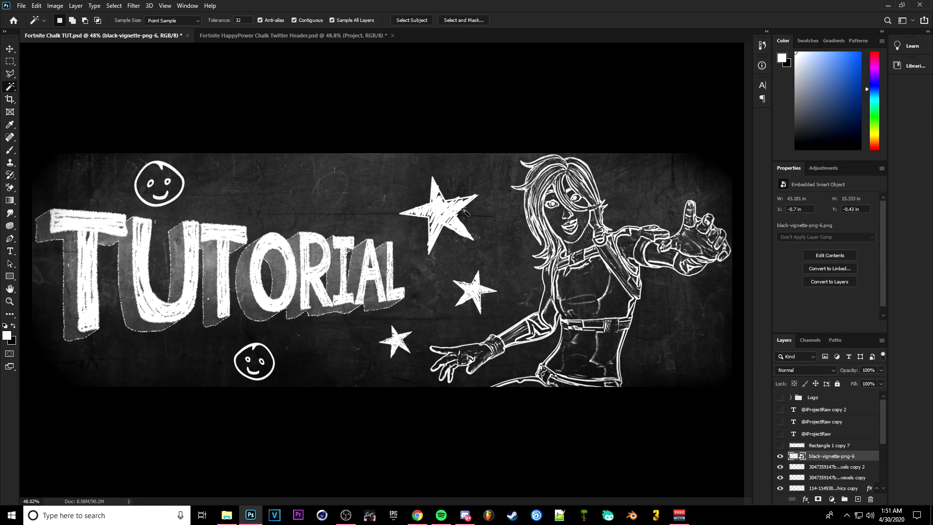
pyautogui.scroll(-1, 876, 467)
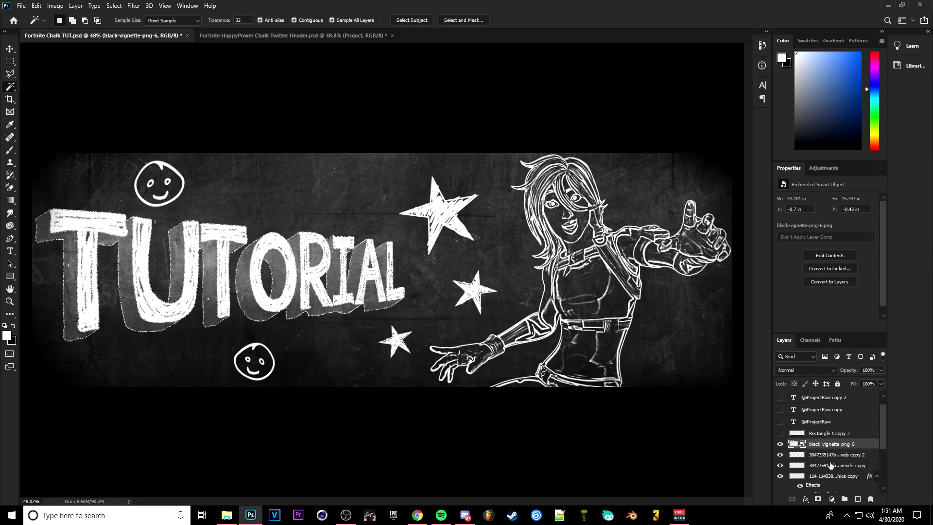
# - Apply a 2.0-pixel Gaussian Blur to one star layer
pyautogui.click(820, 454)
pyautogui.click(134, 5)
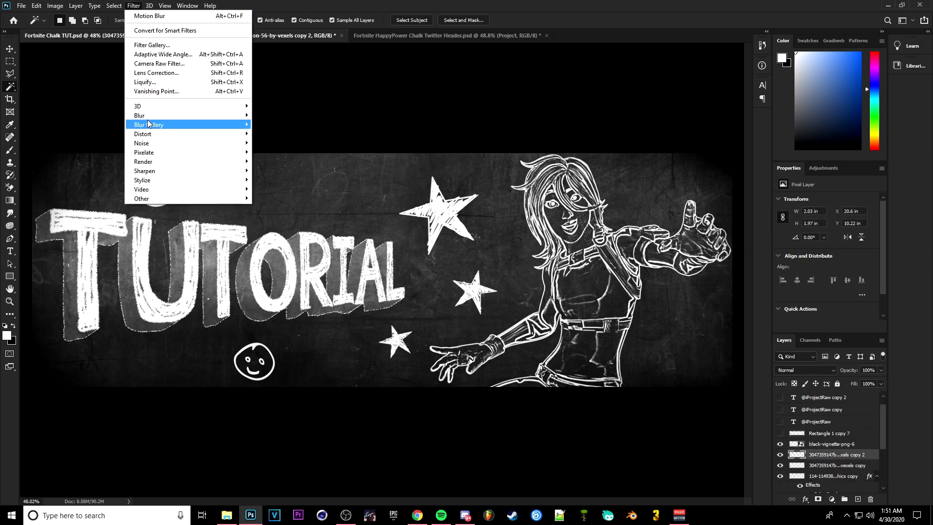
pyautogui.moveTo(138, 115)
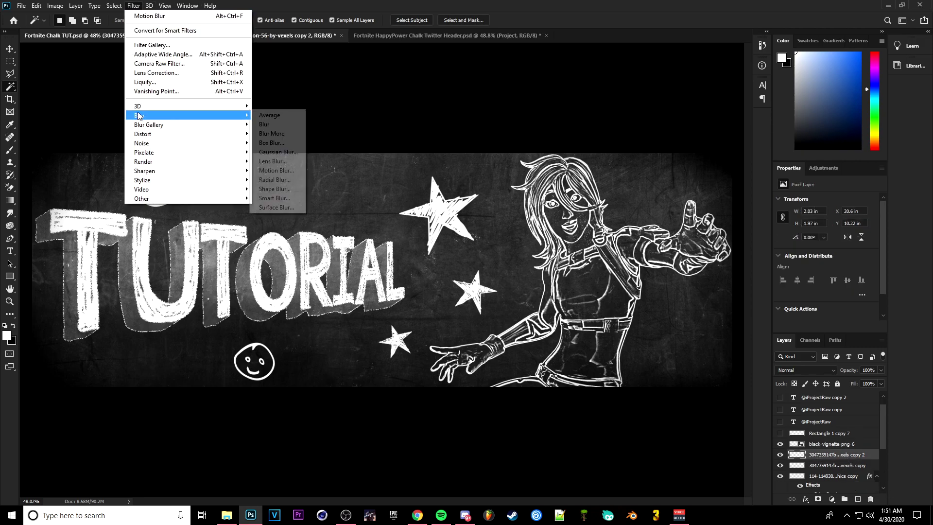
pyautogui.click(276, 151)
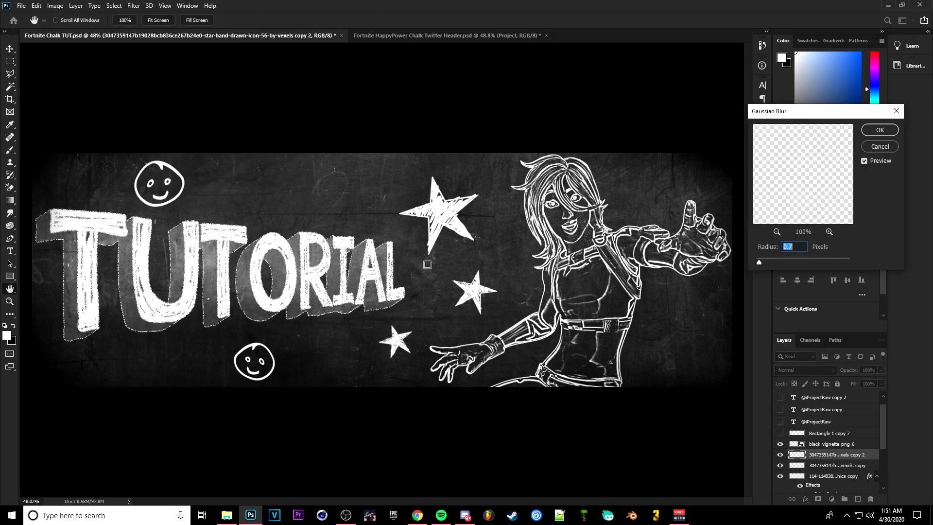
pyautogui.write('2.0')
pyautogui.press('Return')
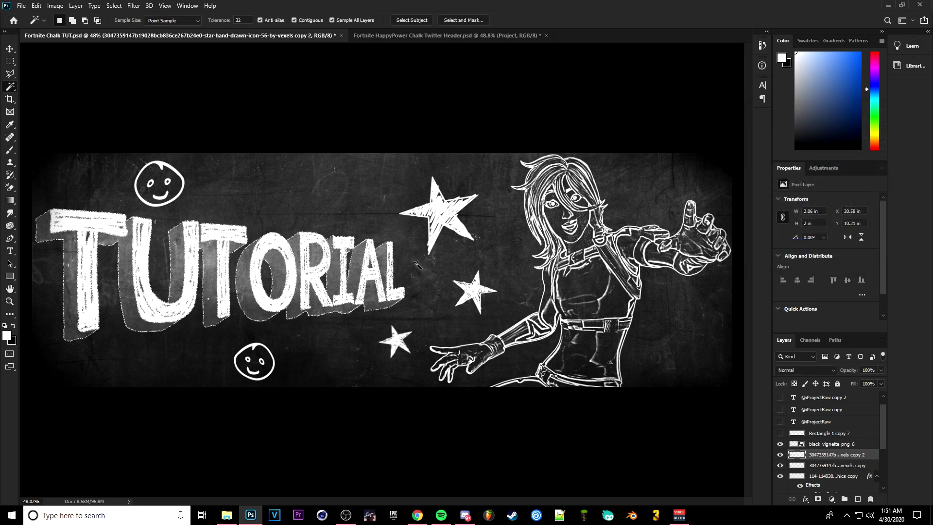
# - Rasterize the smiley copy's layer style, then give it a 1.5-pixel Gaussian Blur
pyautogui.click(829, 465)
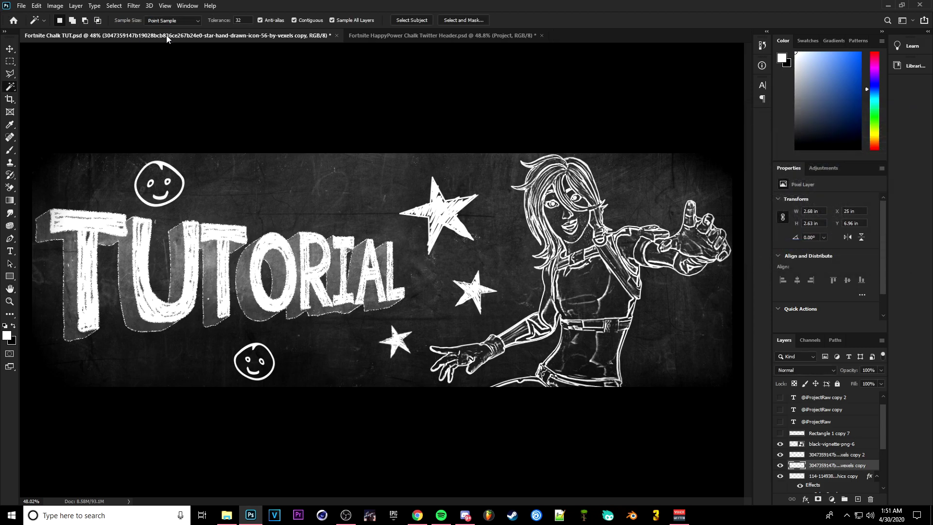
pyautogui.scroll(-2, 831, 447)
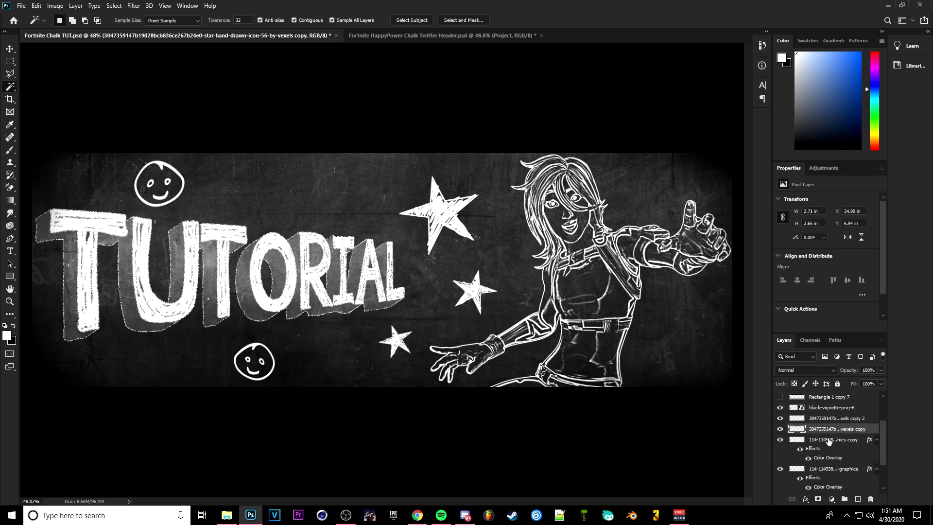
pyautogui.rightClick(828, 440)
pyautogui.click(807, 182)
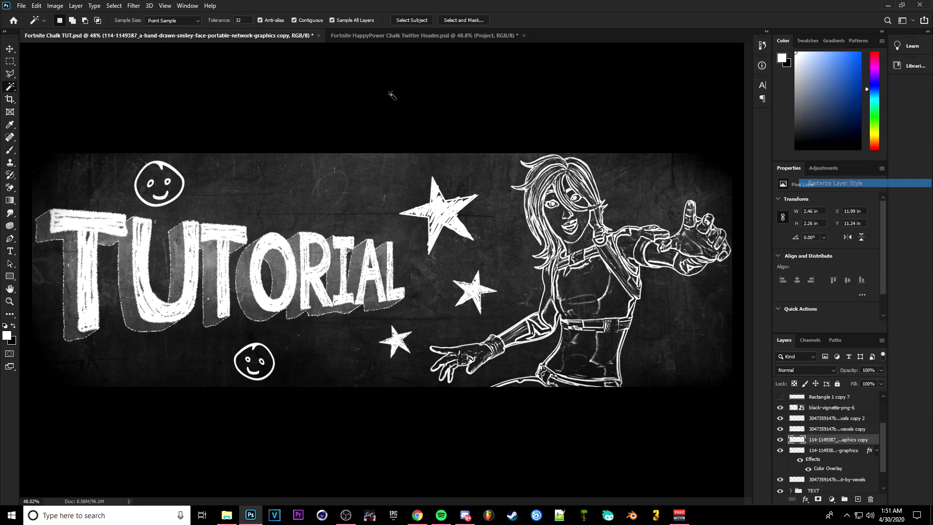
pyautogui.click(134, 5)
pyautogui.moveTo(141, 117)
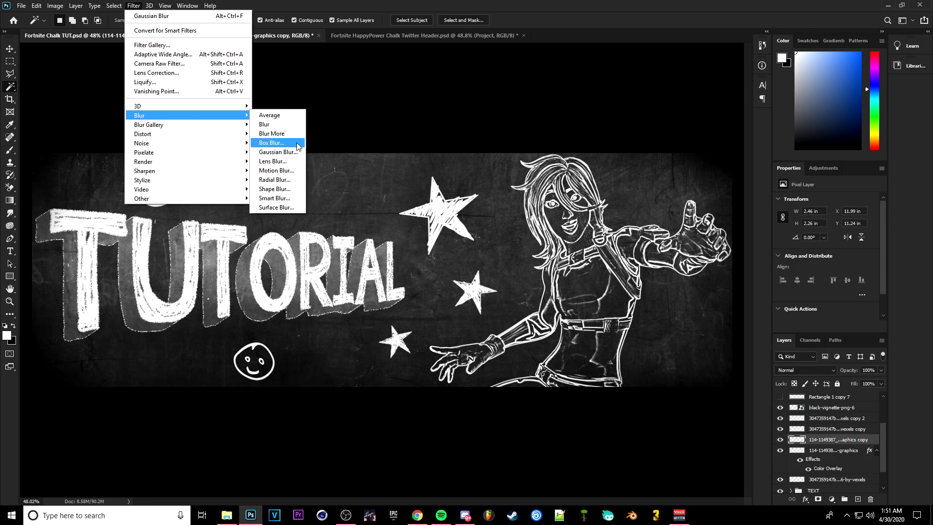
pyautogui.click(287, 152)
pyautogui.write('1')
pyautogui.write('1.5')
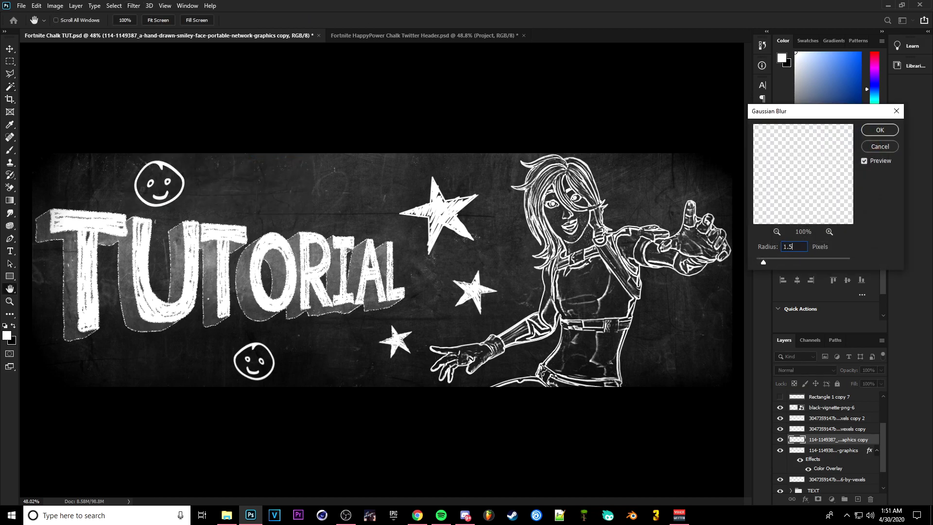
pyautogui.press('Return')
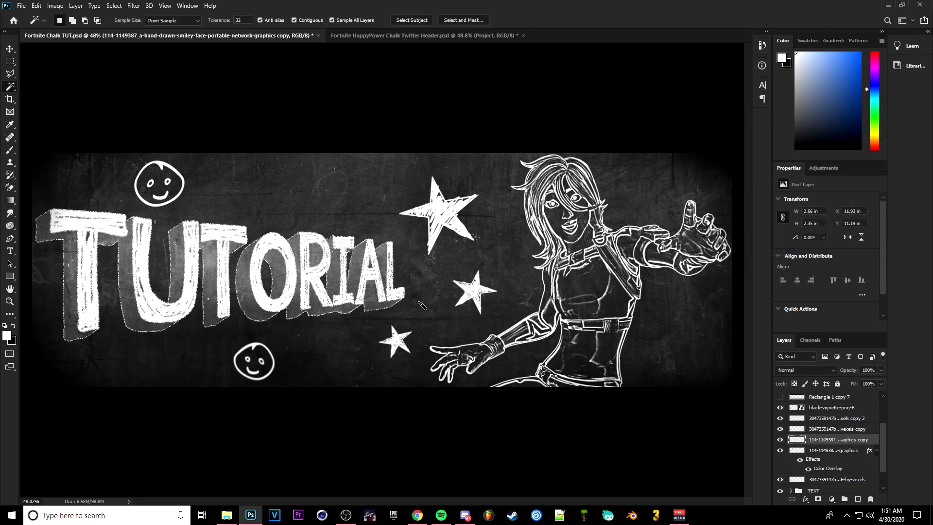
# - Switch between the HappyPower Chalk Twitter Header and Fortnite Chalk TUT documents, ending on HappyPower
pyautogui.scroll(-1, 393, 312)
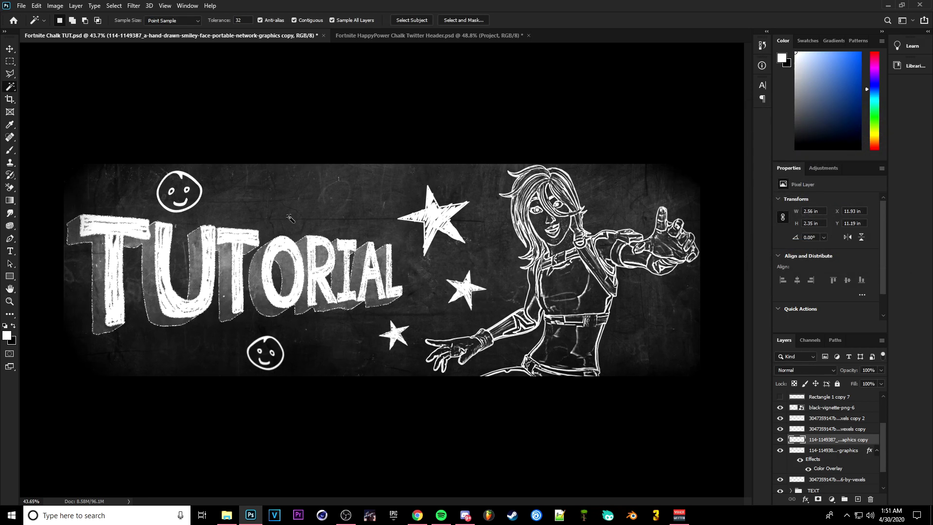
pyautogui.hotkey('ctrl', 'Tab')
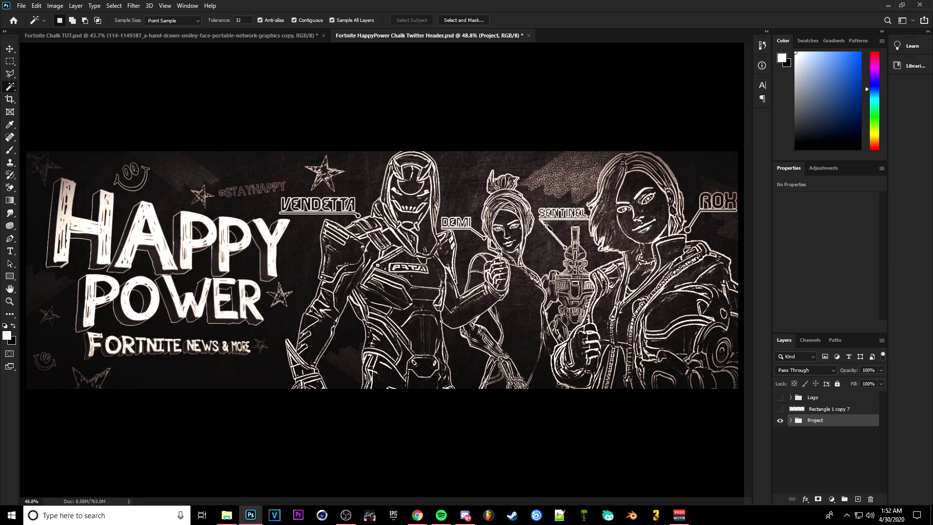
pyautogui.click(279, 36)
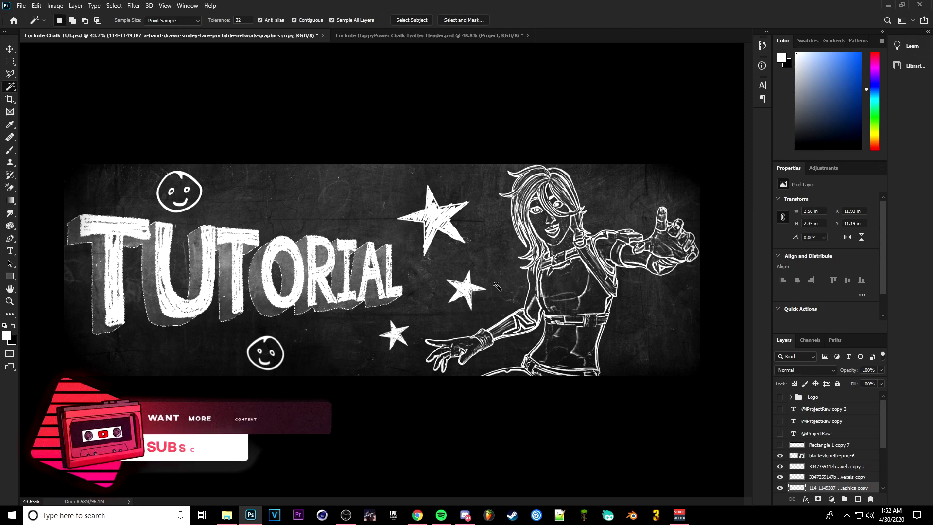
pyautogui.click(506, 37)
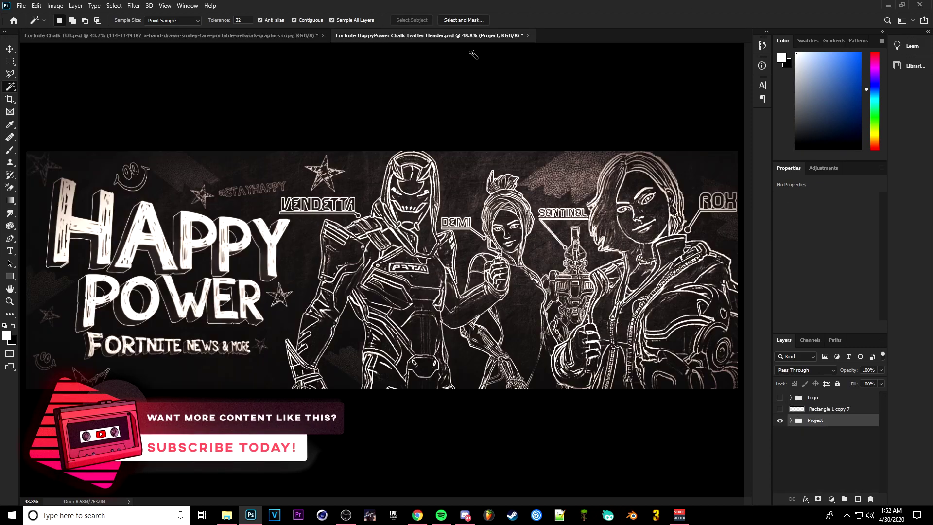